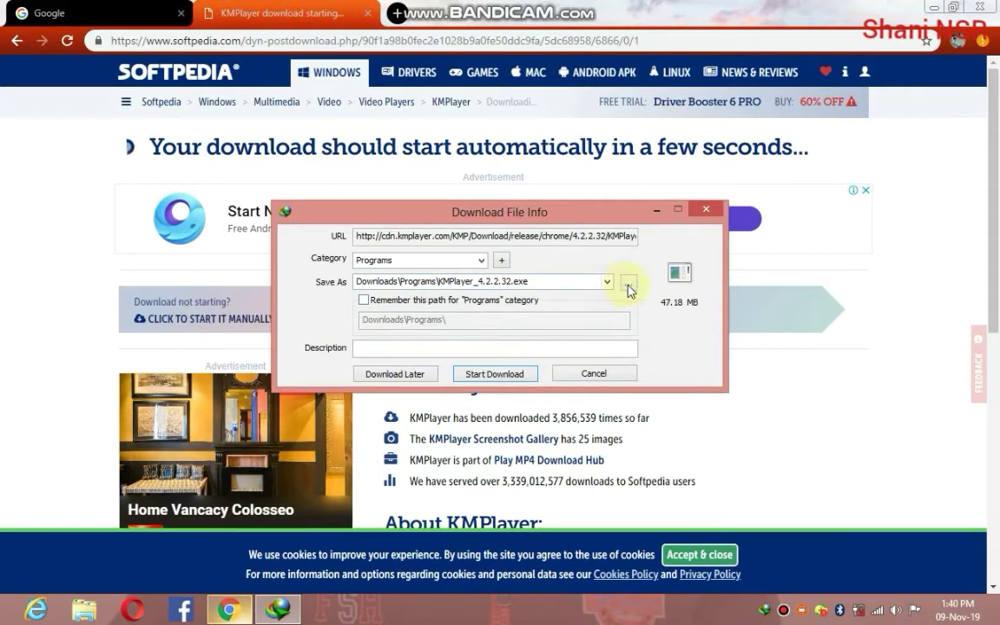
- Download KMPlayer_4.2.2.32.exe to the Downloads folder, remembering that path for the Programs category
{"action": "left_click", "coordinate": [628, 287]}
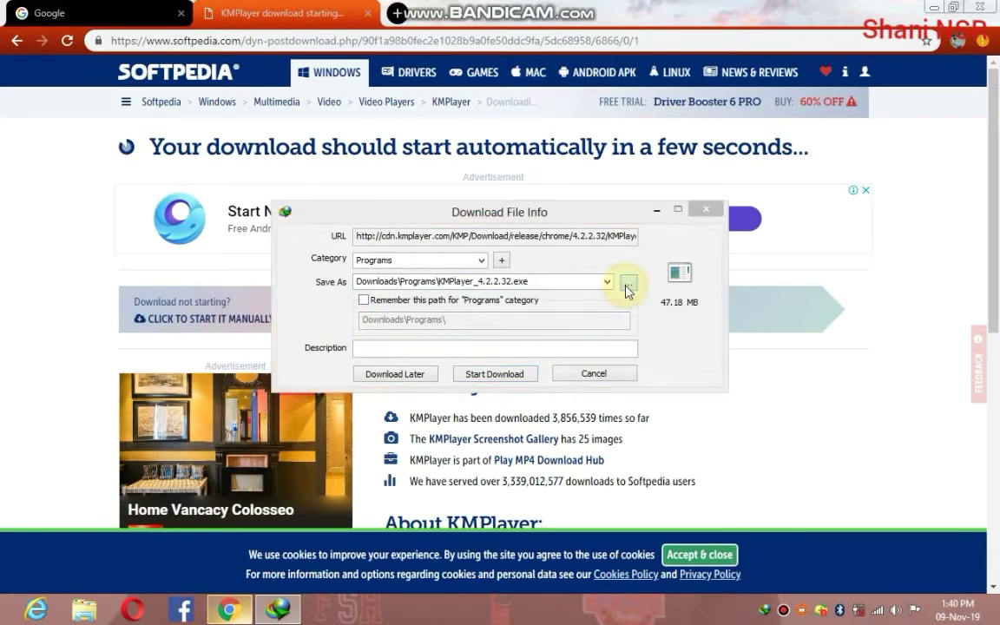
{"action": "left_click_drag", "start_coordinate": [365, 260], "coordinate": [363, 342]}
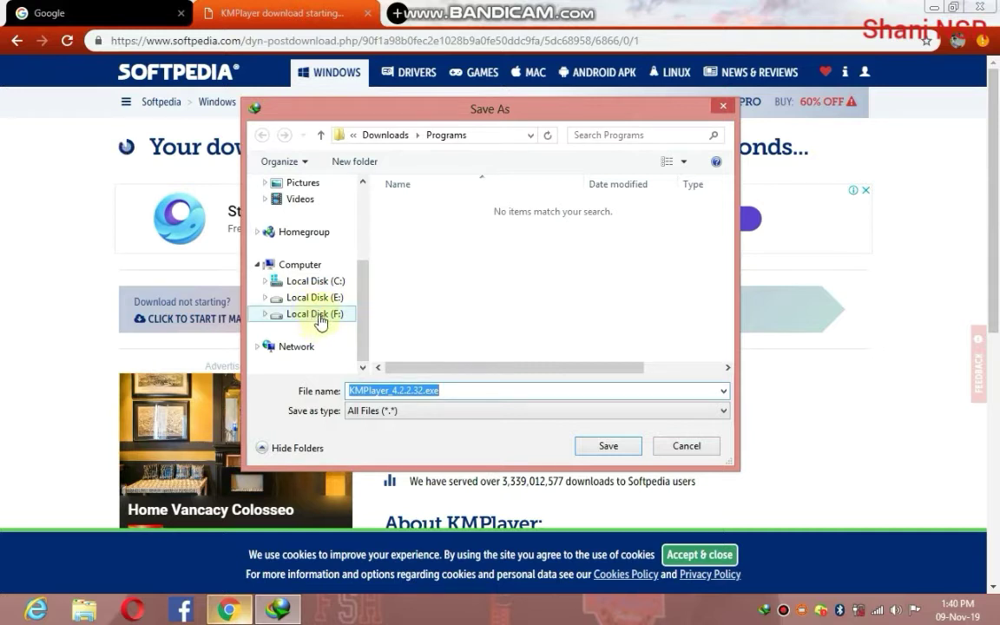
{"action": "left_click_drag", "start_coordinate": [364, 292], "coordinate": [364, 219]}
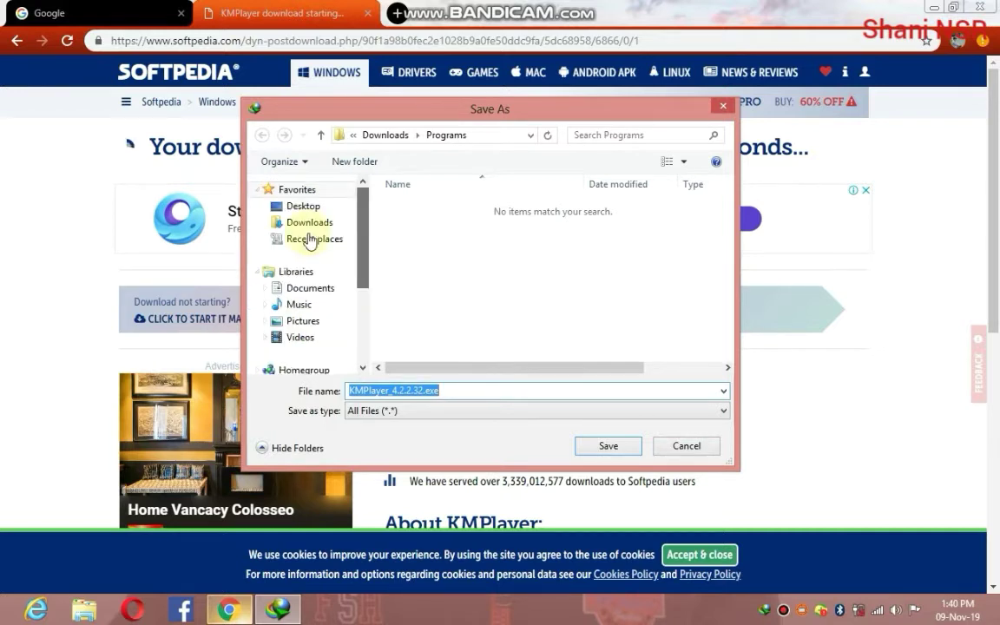
{"action": "left_click", "coordinate": [310, 222]}
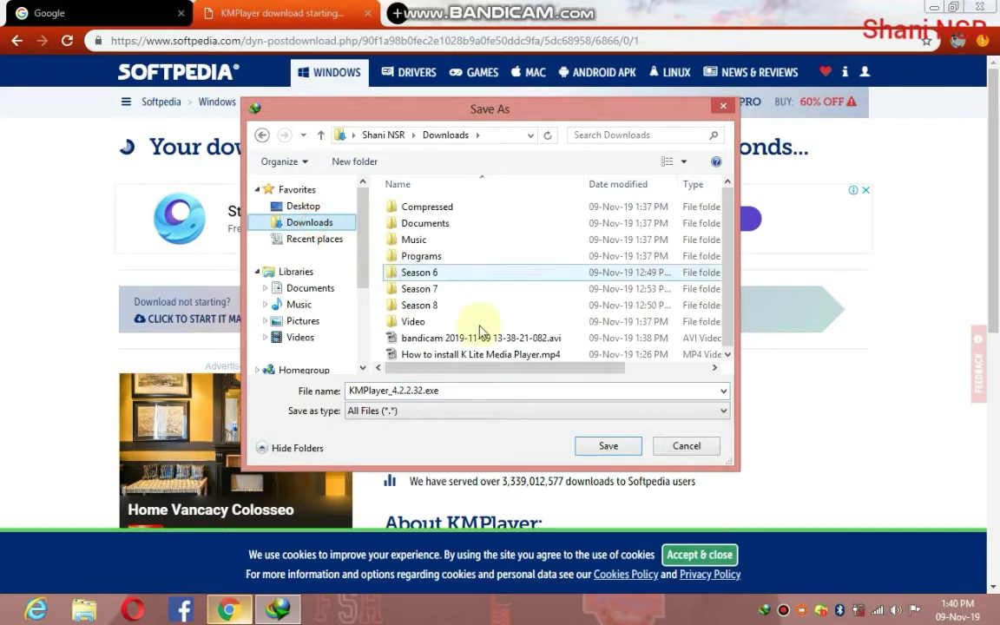
{"action": "left_click", "coordinate": [610, 446]}
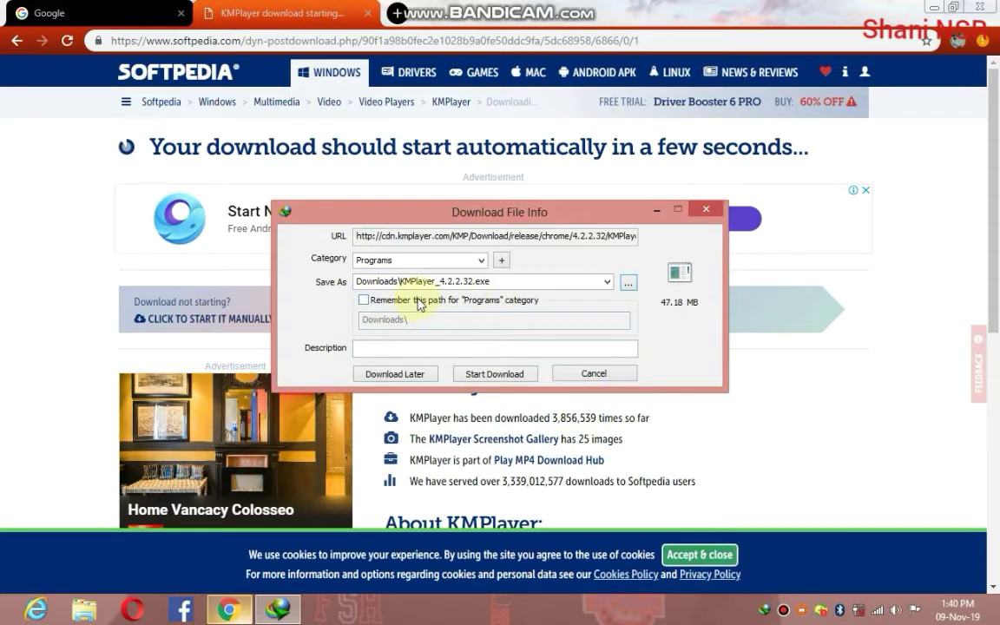
{"action": "left_click", "coordinate": [363, 300]}
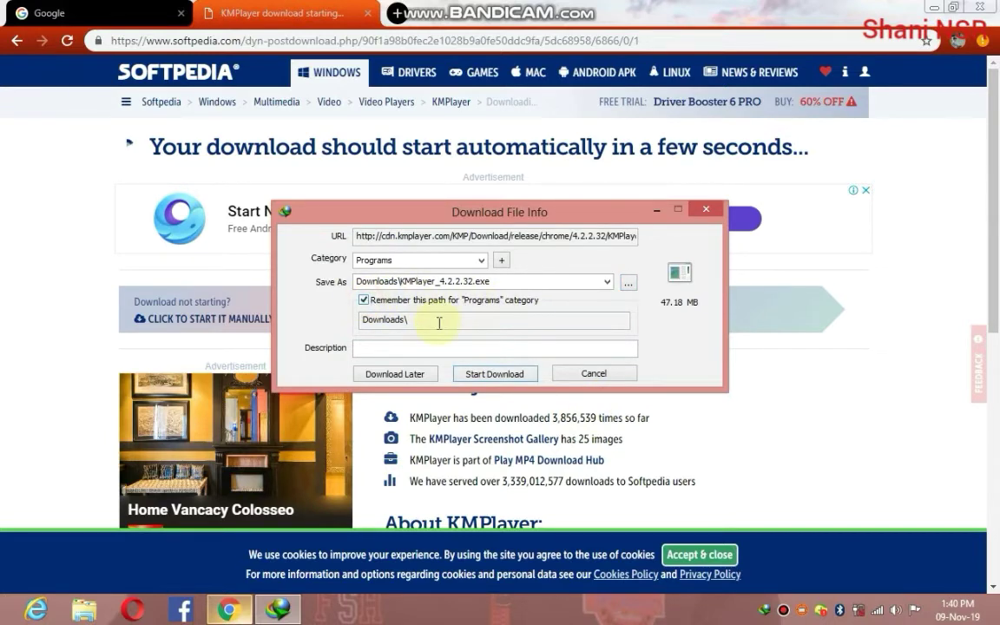
{"action": "left_click", "coordinate": [501, 375]}
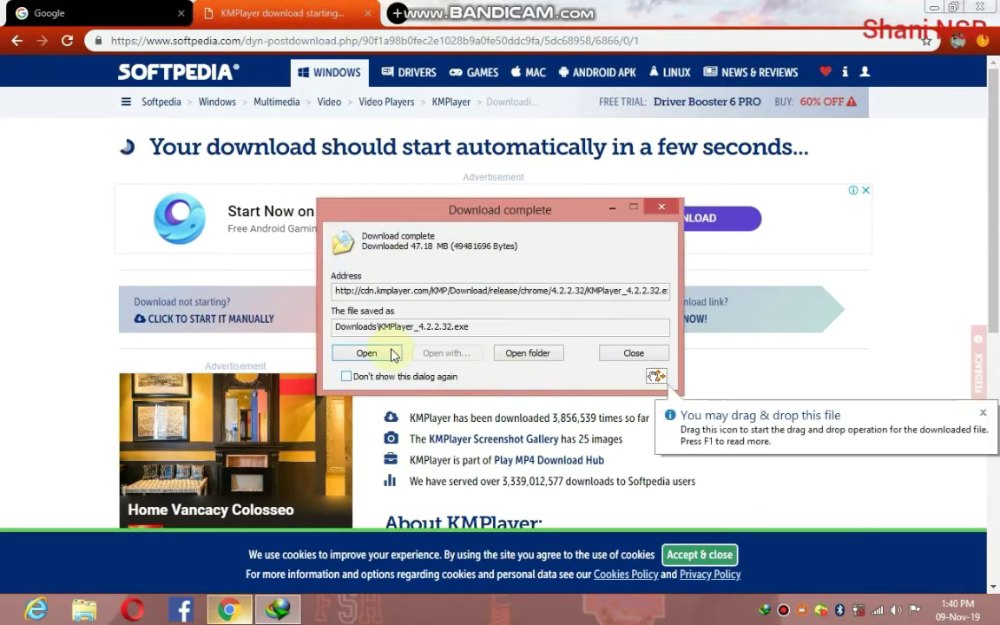
- Launch the downloaded installer with English as its language, declining the offer to read about fixing Chrome integration
{"action": "left_click", "coordinate": [365, 355]}
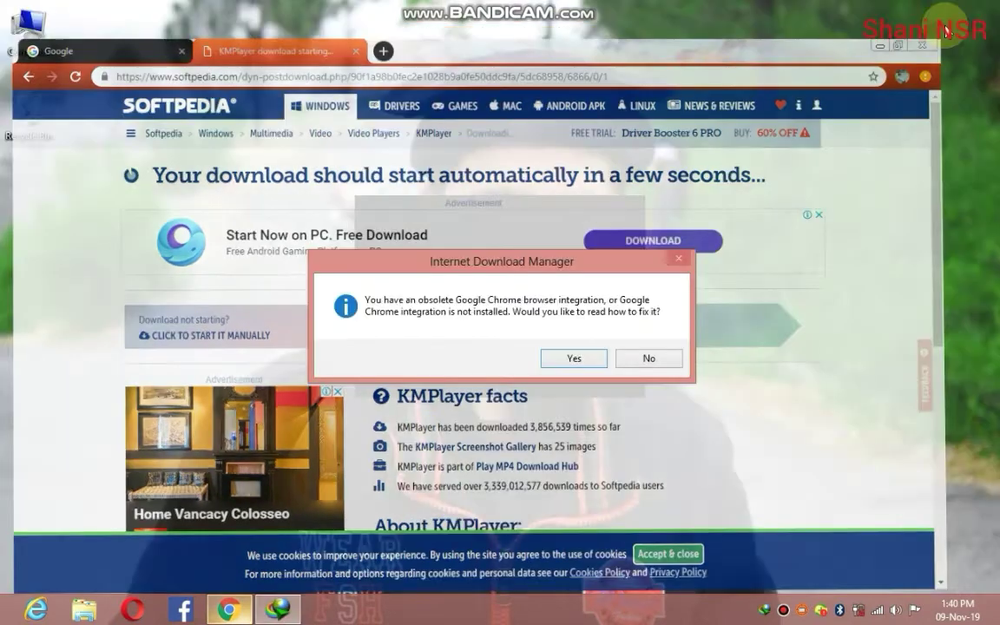
{"action": "left_click", "coordinate": [935, 8]}
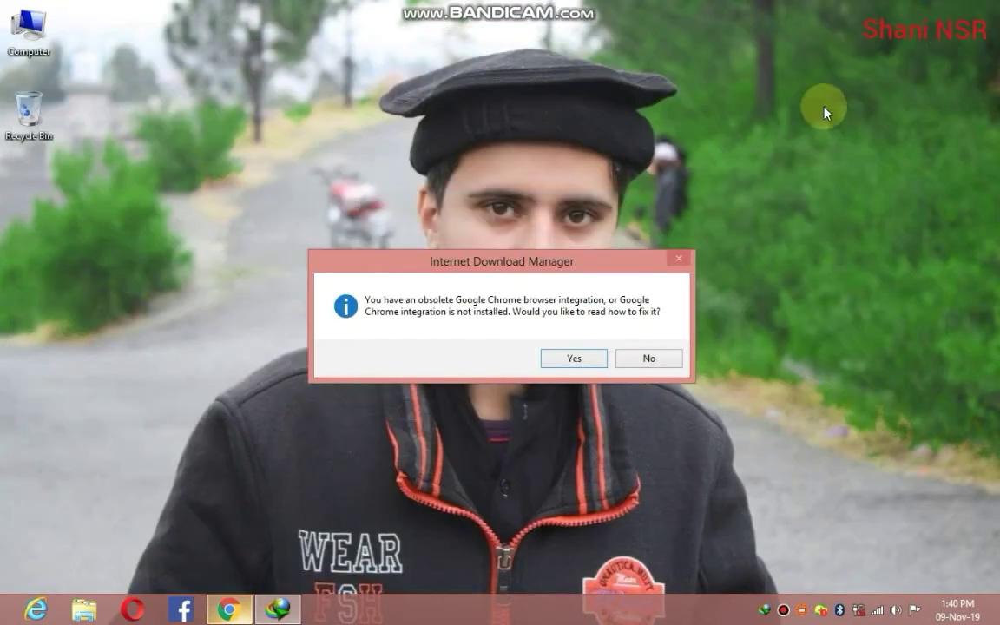
{"action": "left_click", "coordinate": [639, 361]}
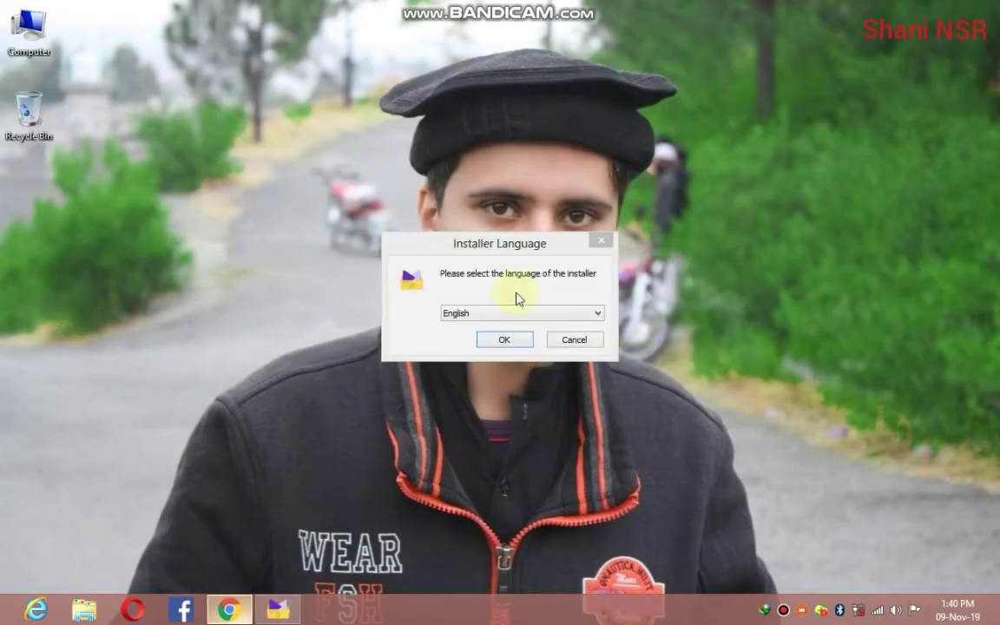
{"action": "left_click", "coordinate": [508, 339]}
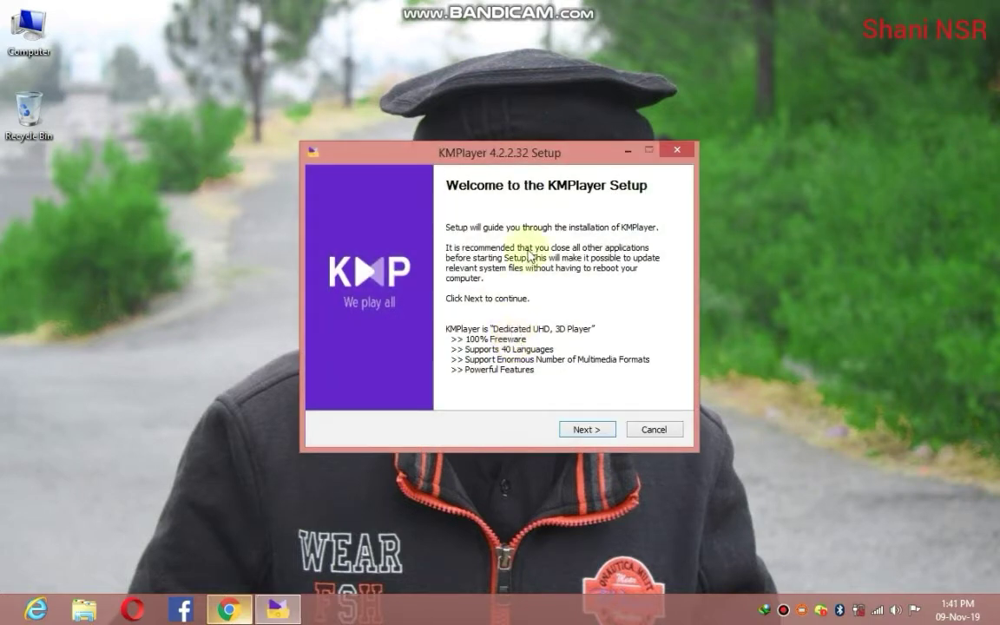
- Accept the KMPlayer license agreement and keep the Recommended component selection
{"action": "left_click", "coordinate": [587, 430]}
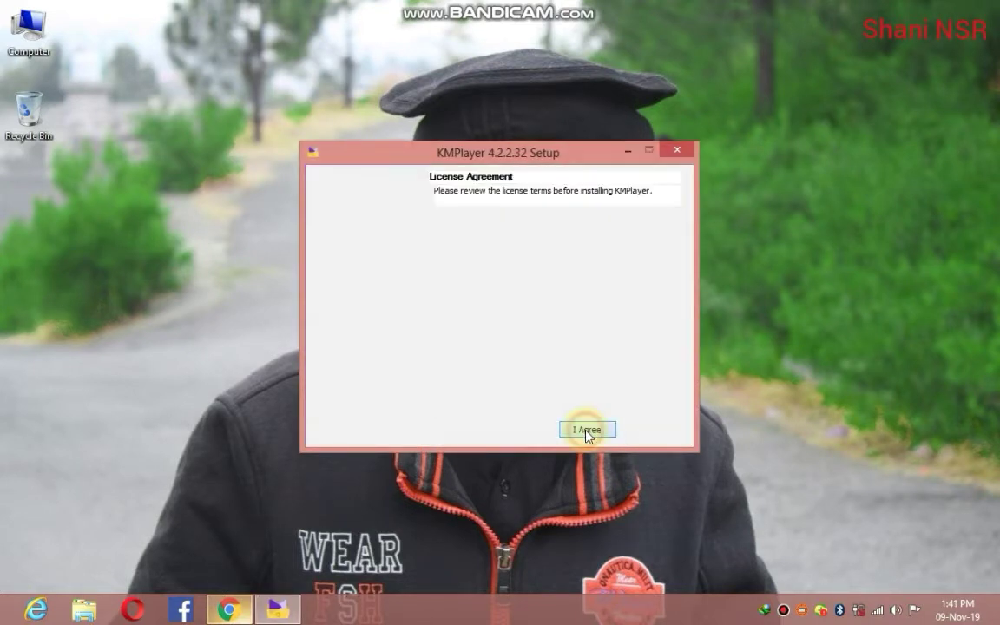
{"action": "left_click", "coordinate": [587, 431]}
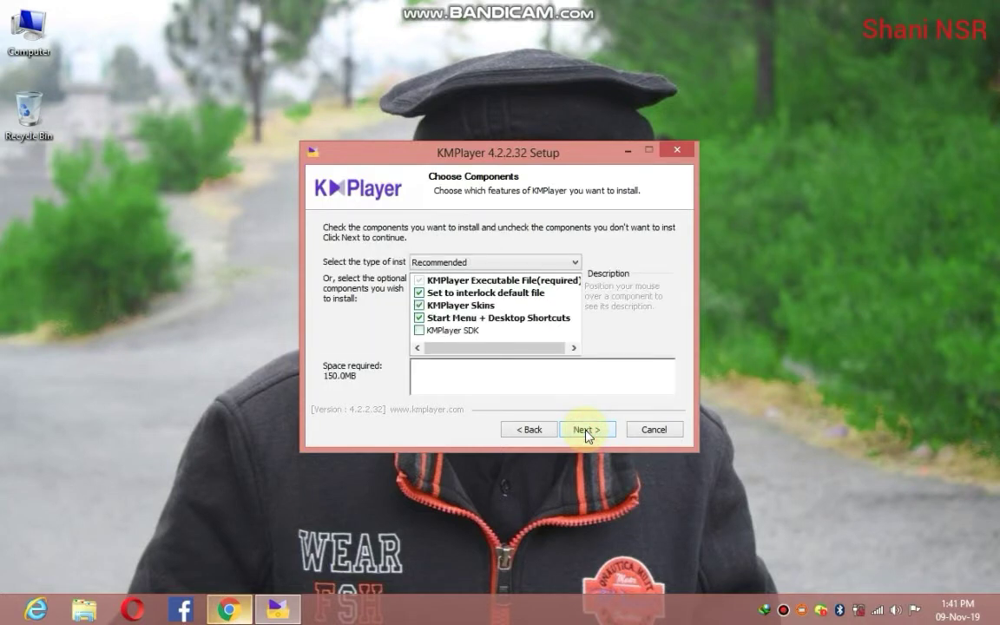
{"action": "left_click", "coordinate": [586, 430]}
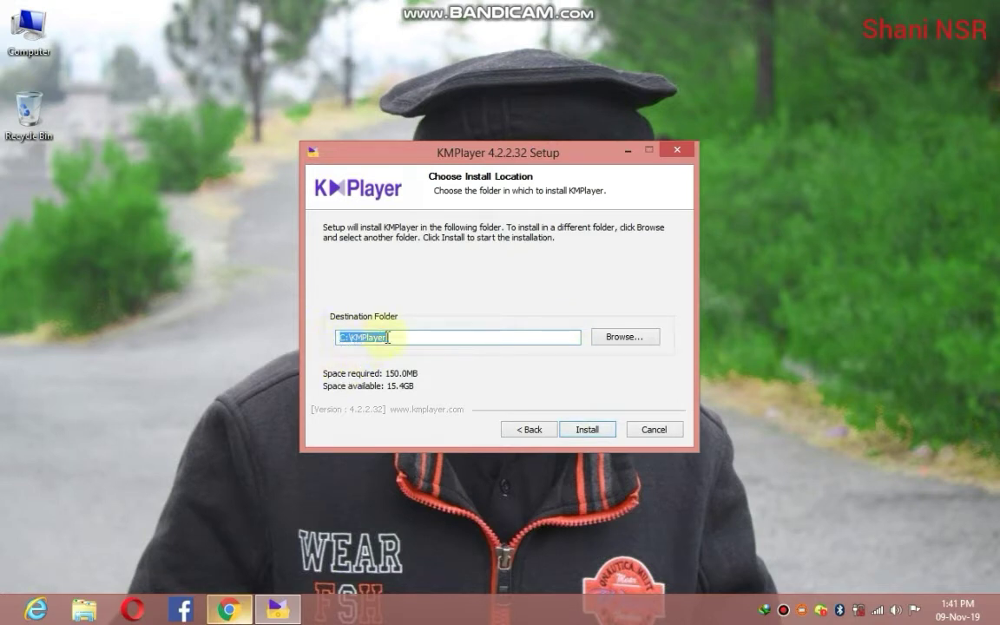
{"action": "left_click", "coordinate": [634, 338]}
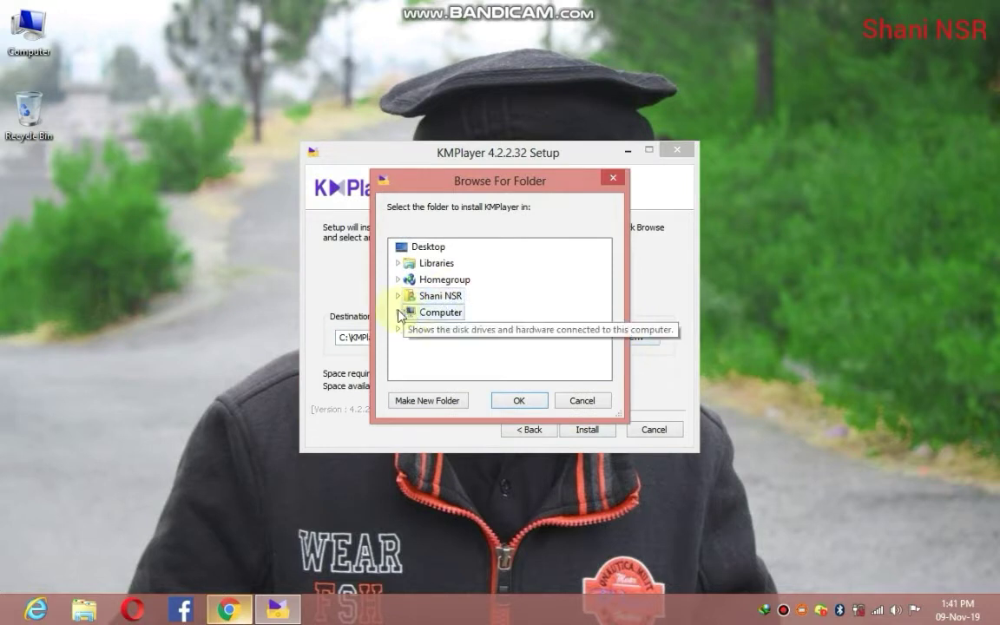
{"action": "left_click", "coordinate": [397, 312]}
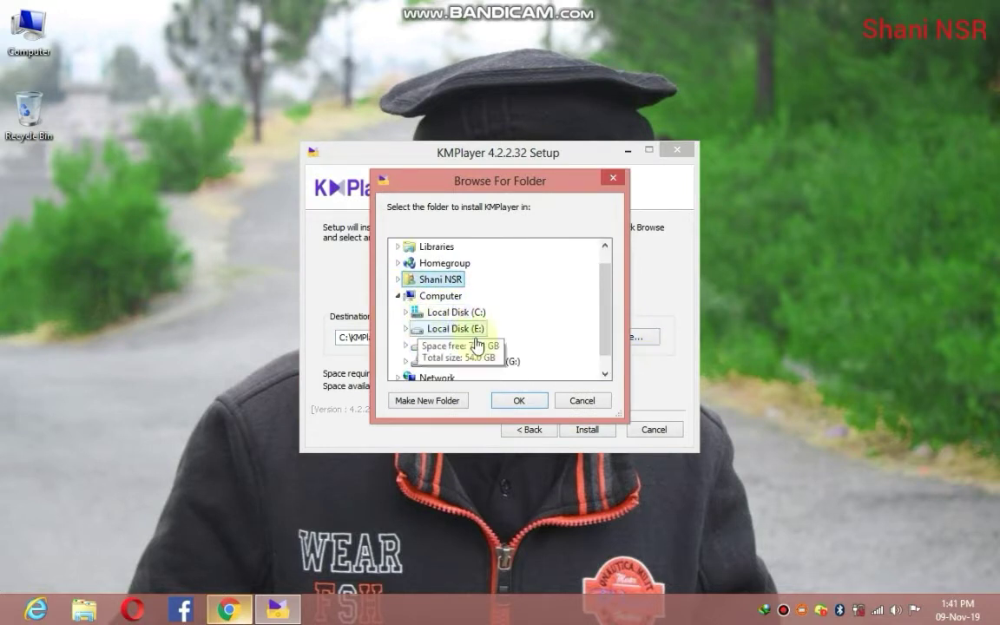
{"action": "left_click", "coordinate": [598, 404]}
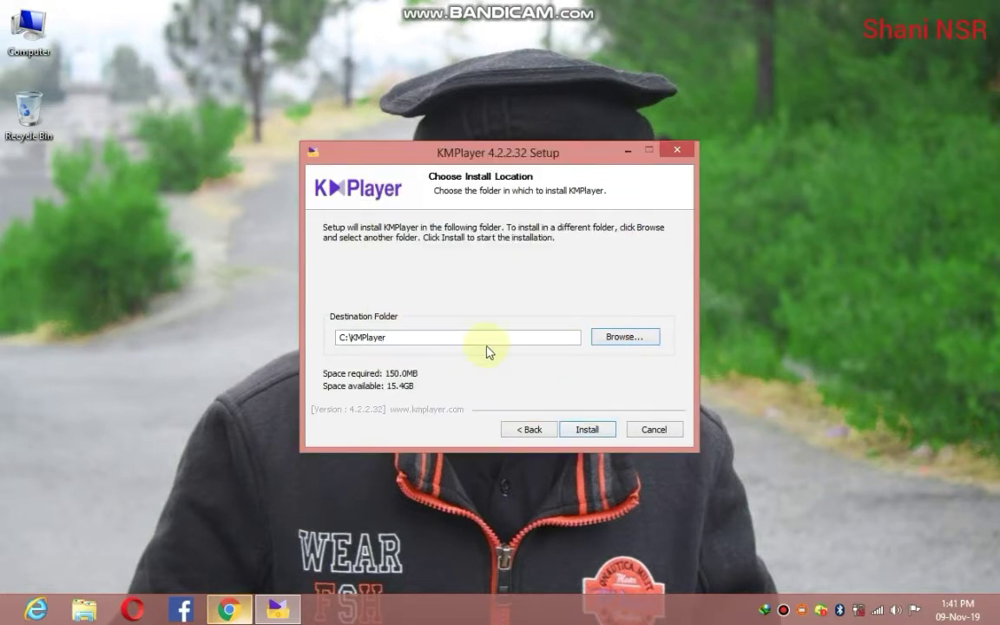
- Start installing KMPlayer into C:\KMPlayer and complete the Microsoft Visual C++ 2010 x86 Redistributable setup, accepting its license terms
{"action": "left_click", "coordinate": [589, 427]}
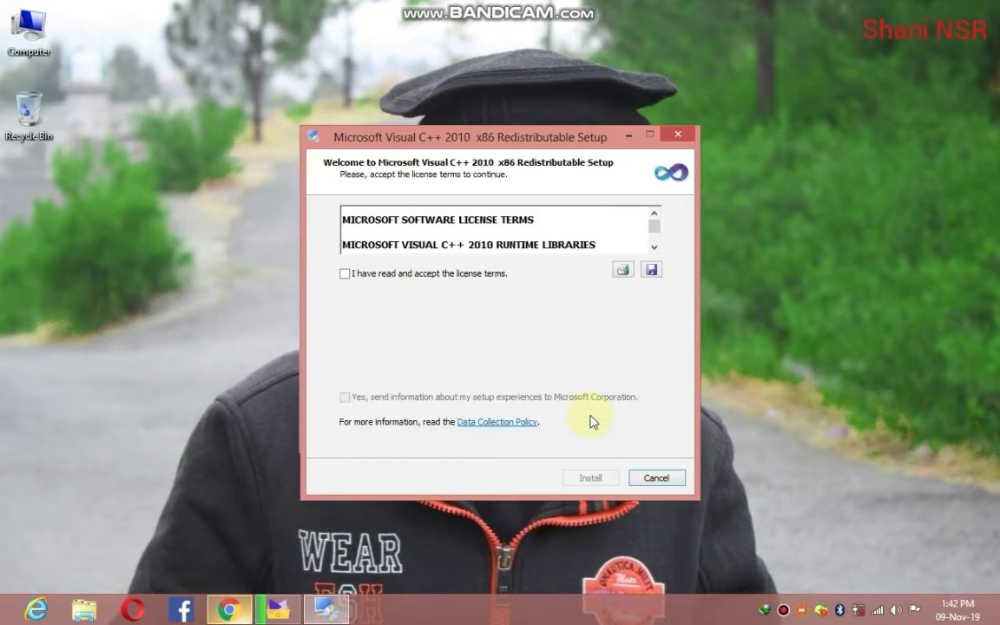
{"action": "left_click", "coordinate": [345, 273]}
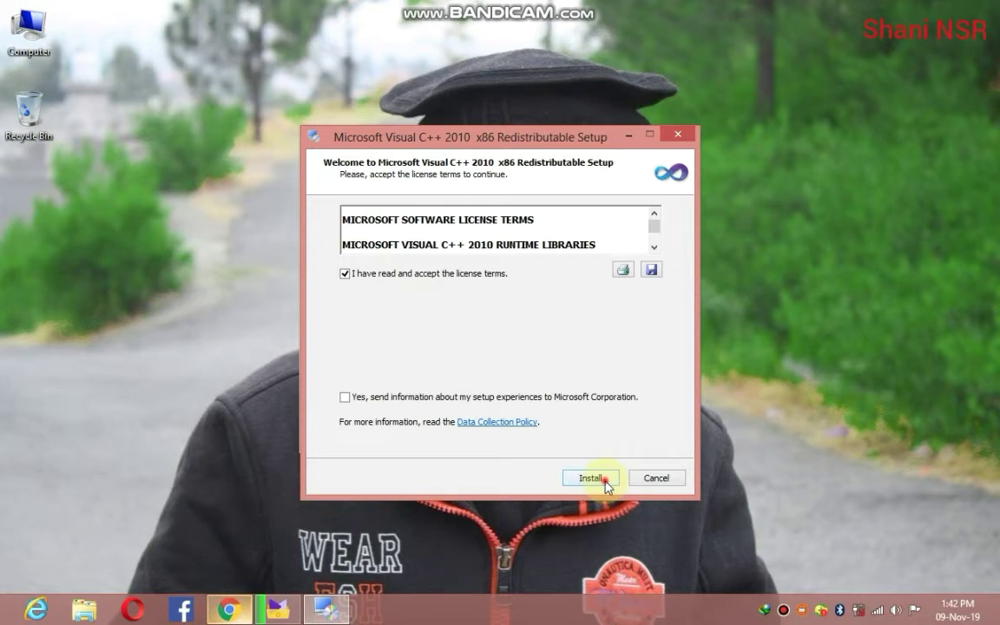
{"action": "left_click", "coordinate": [604, 479]}
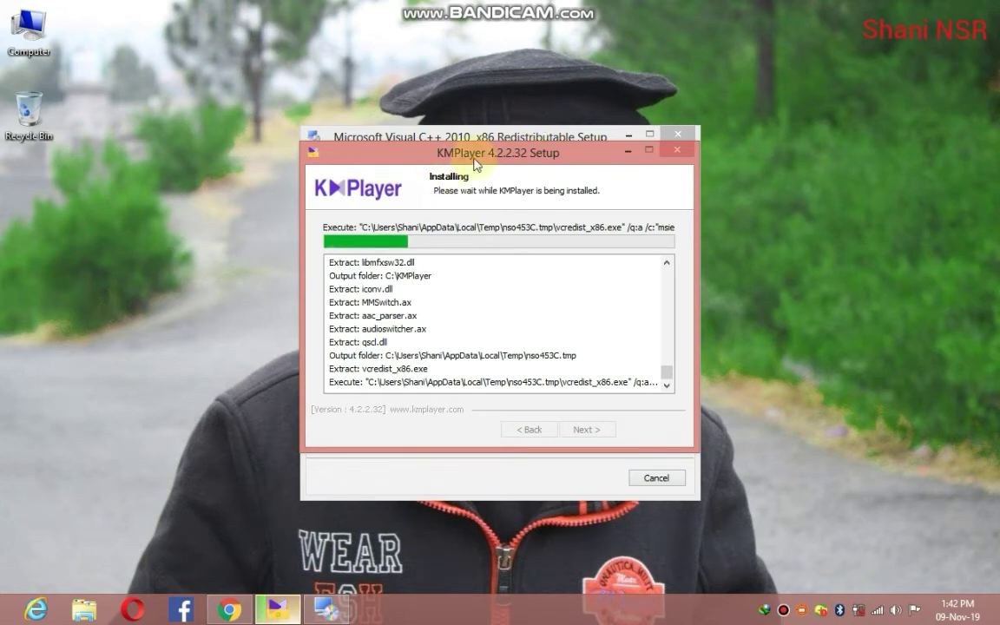
{"action": "left_click_drag", "start_coordinate": [474, 159], "coordinate": [787, 147]}
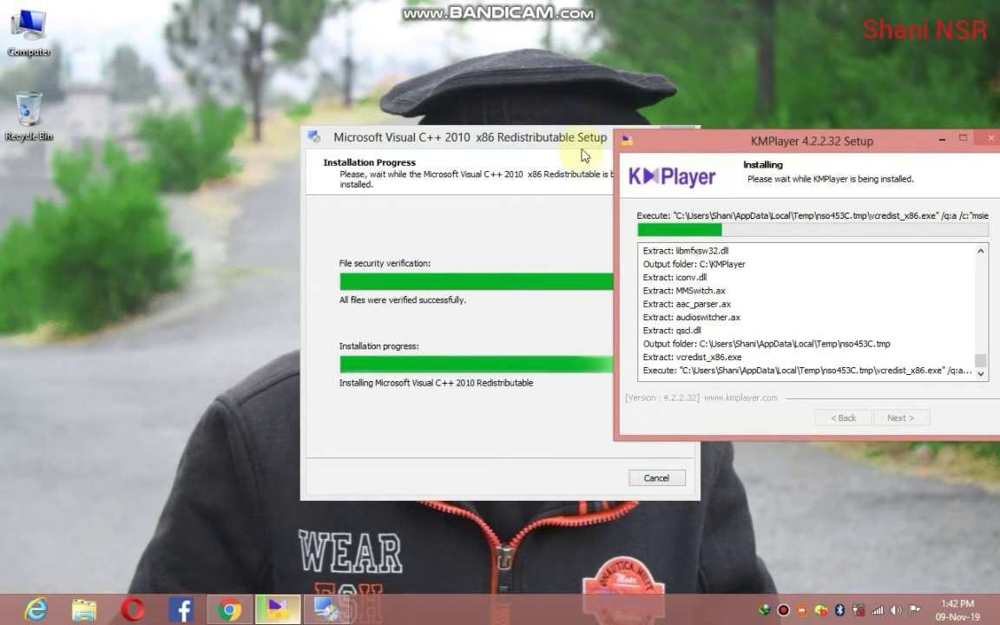
{"action": "left_click_drag", "start_coordinate": [591, 135], "coordinate": [410, 130]}
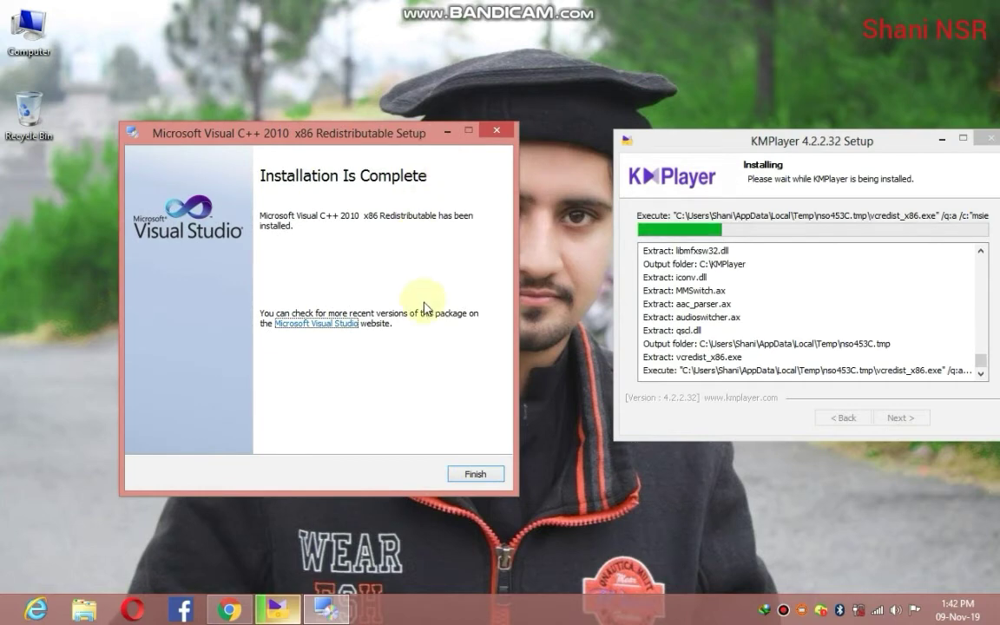
{"action": "left_click", "coordinate": [483, 474]}
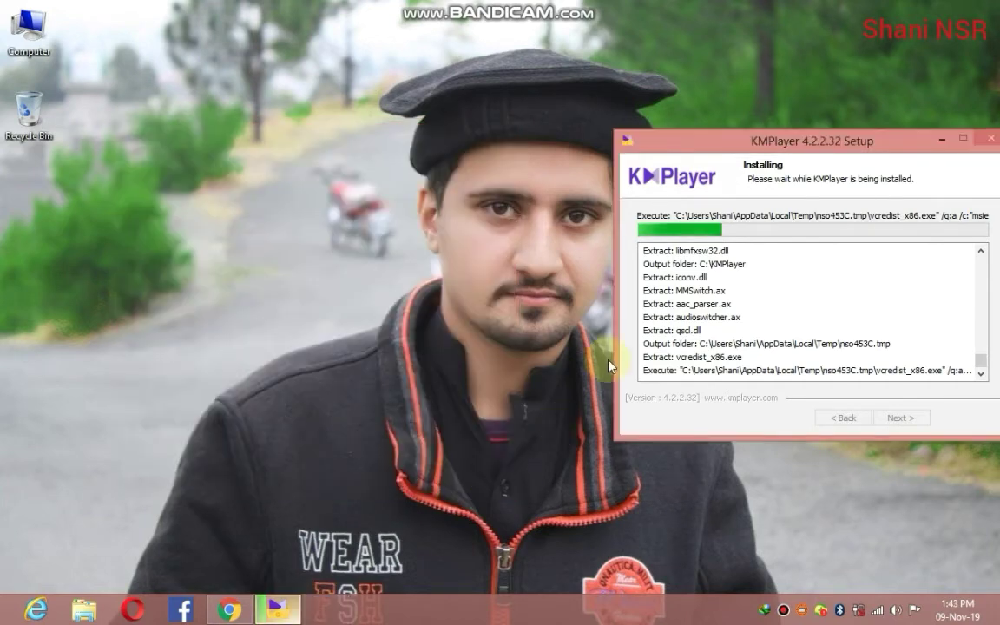
- Decline the AVG Free Antivirus offer and finish the setup with Run KMPlayer enabled
{"action": "left_click_drag", "start_coordinate": [798, 144], "coordinate": [478, 144]}
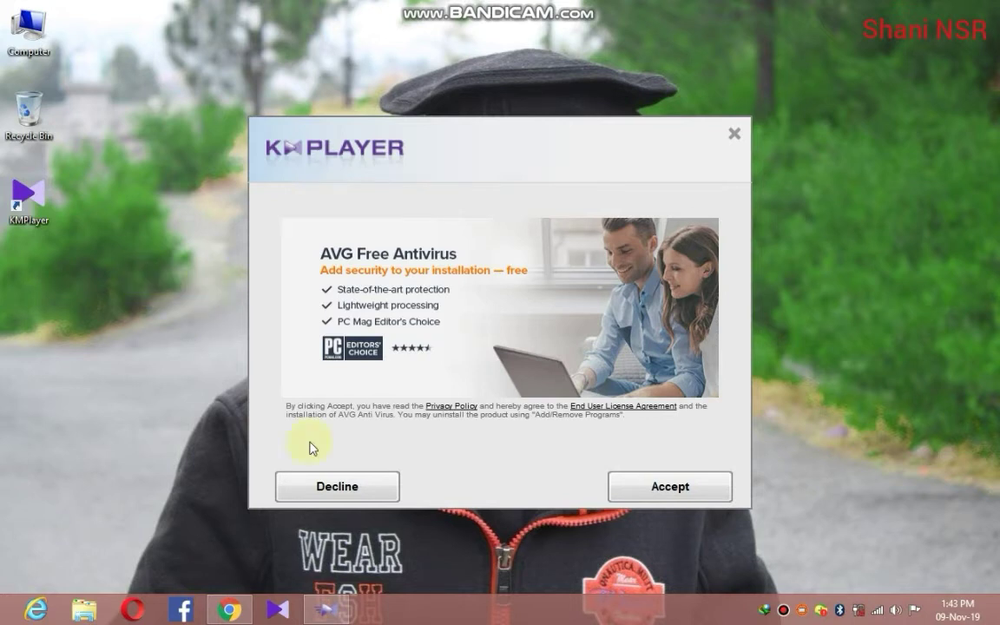
{"action": "left_click", "coordinate": [375, 501]}
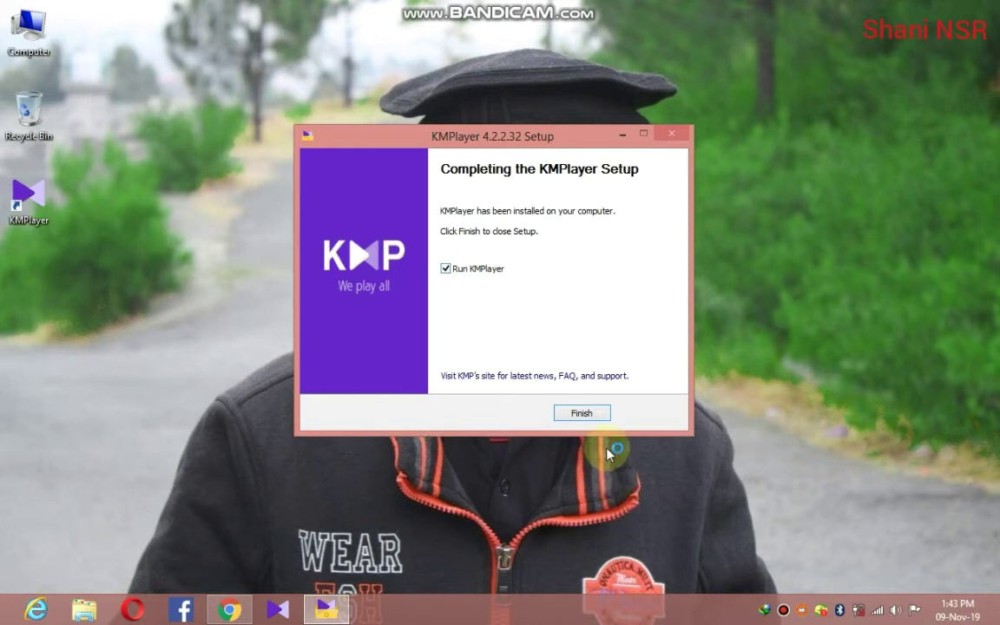
{"action": "left_click", "coordinate": [603, 413]}
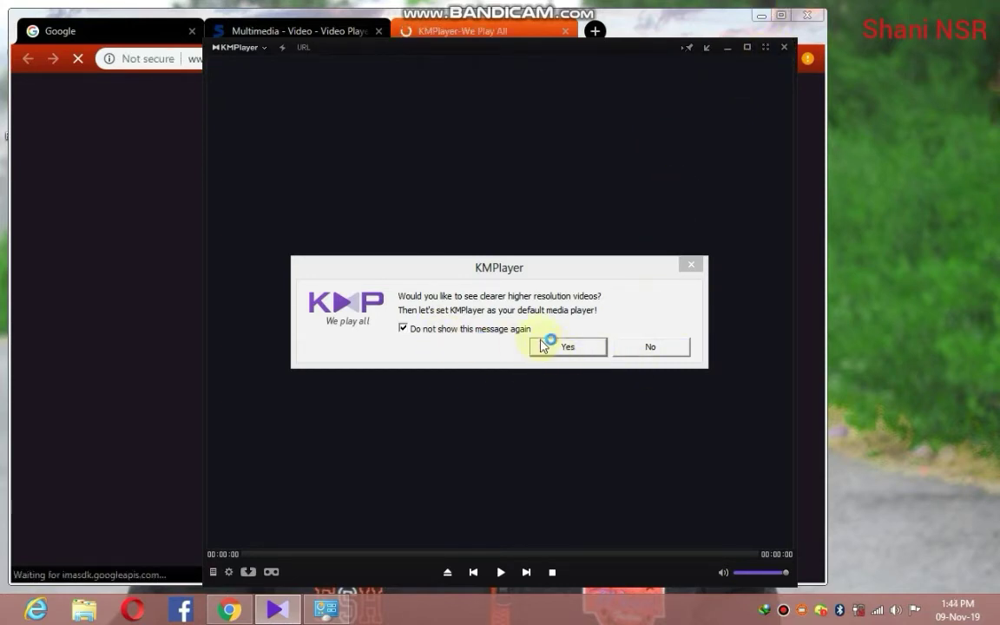
- Make KMPlayer the default media player and save its associations with all listed file extensions selected
{"action": "left_click", "coordinate": [761, 15]}
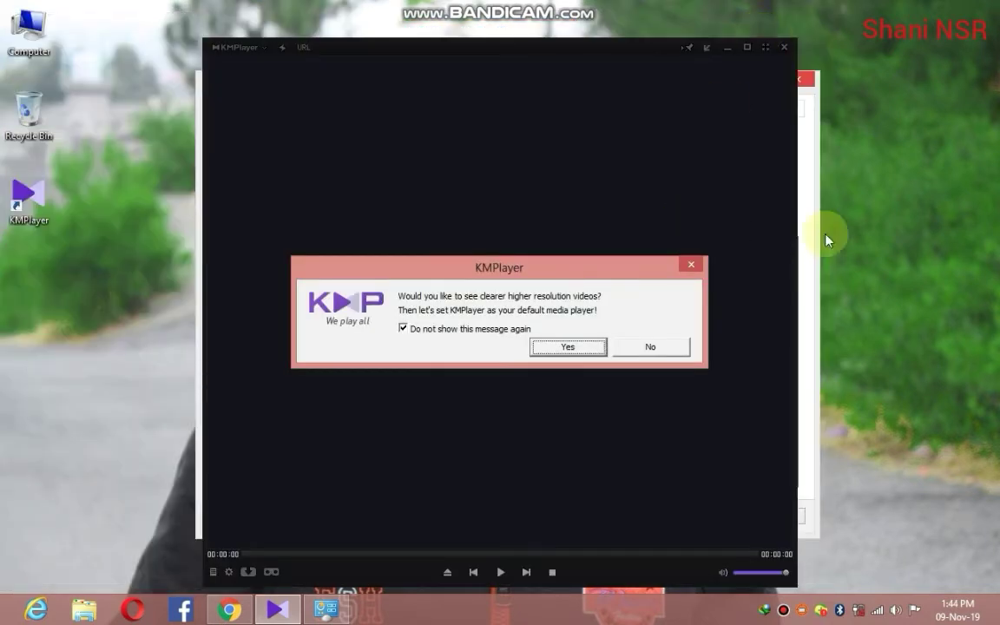
{"action": "left_click", "coordinate": [566, 351]}
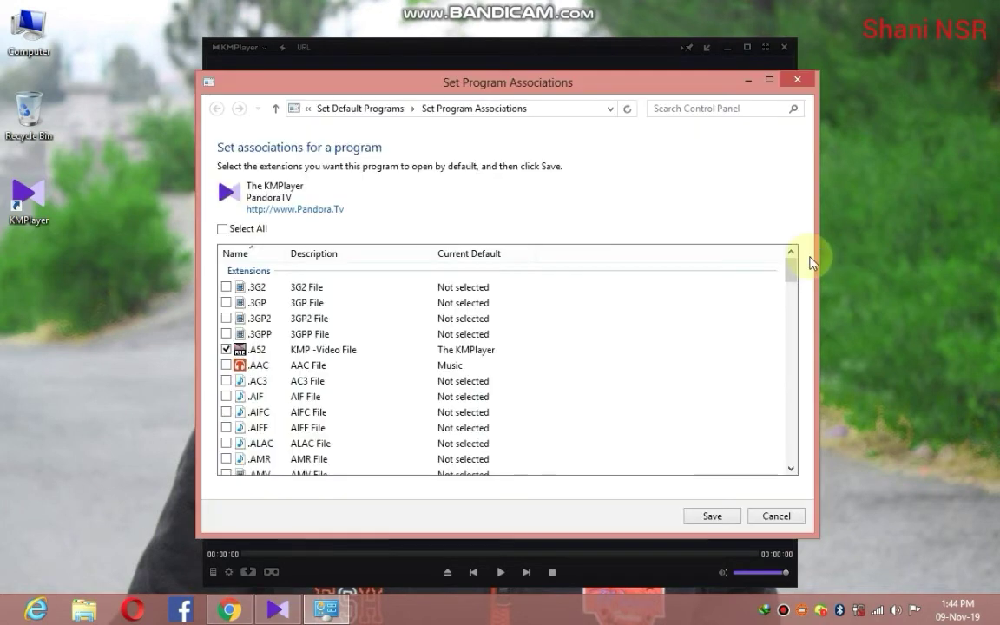
{"action": "left_click", "coordinate": [228, 230]}
{"action": "left_click", "coordinate": [226, 230]}
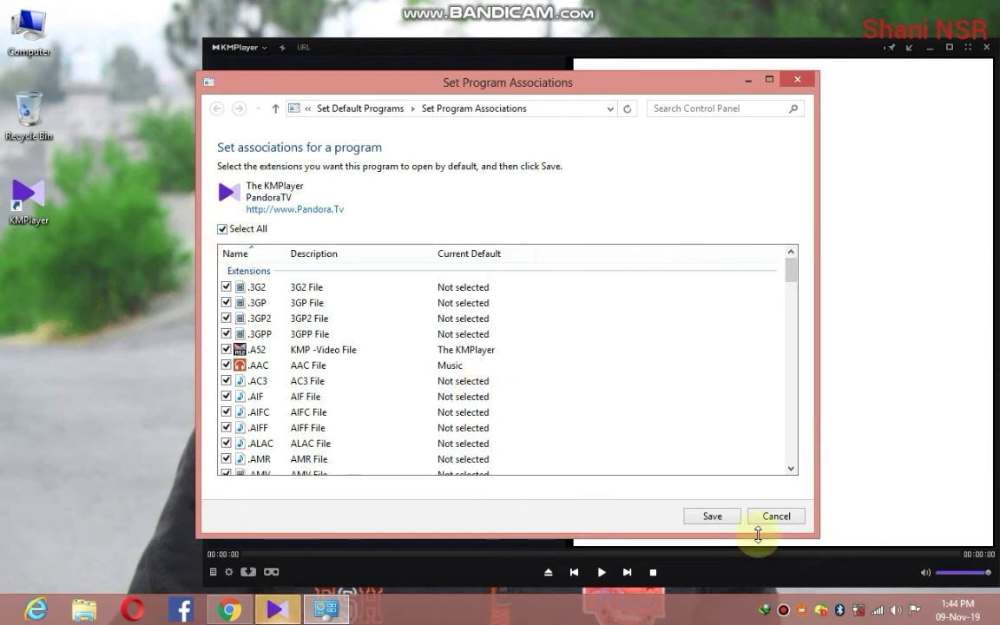
{"action": "left_click", "coordinate": [700, 515]}
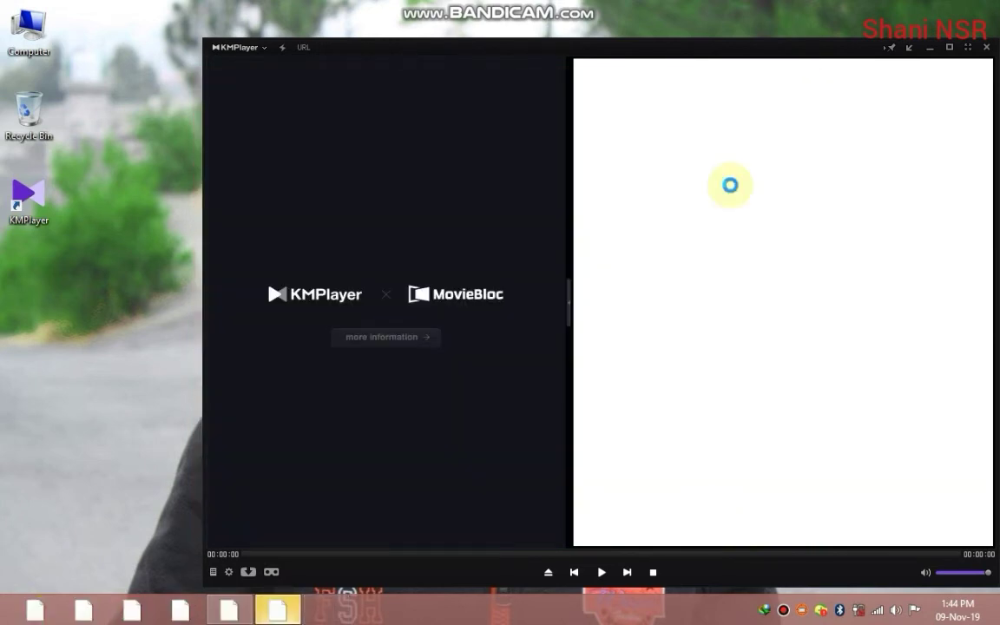
- Collapse the KMPlayer side panel and move the player window to the middle of the desktop
{"action": "left_click", "coordinate": [570, 314]}
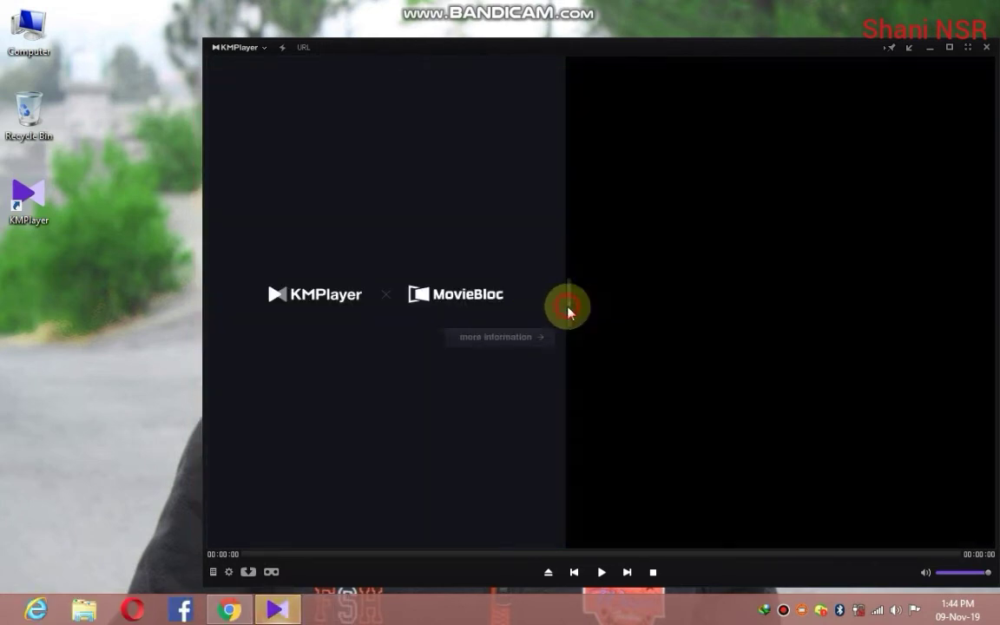
{"action": "left_click_drag", "start_coordinate": [816, 52], "coordinate": [490, 32]}
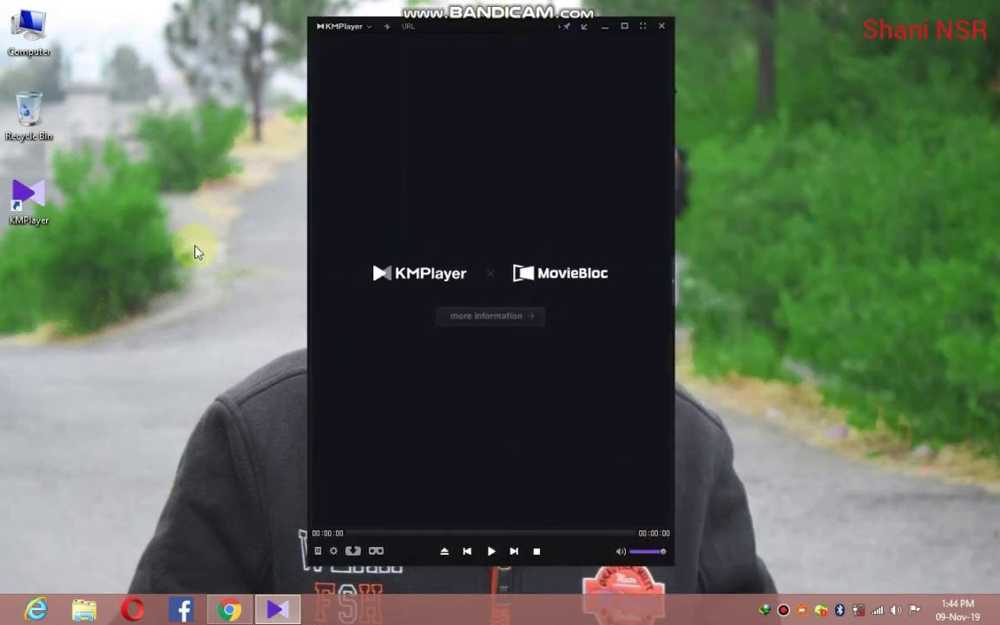
- Switch to File Explorer through Computer and open Local Disk (E:)
{"action": "left_click", "coordinate": [28, 31]}
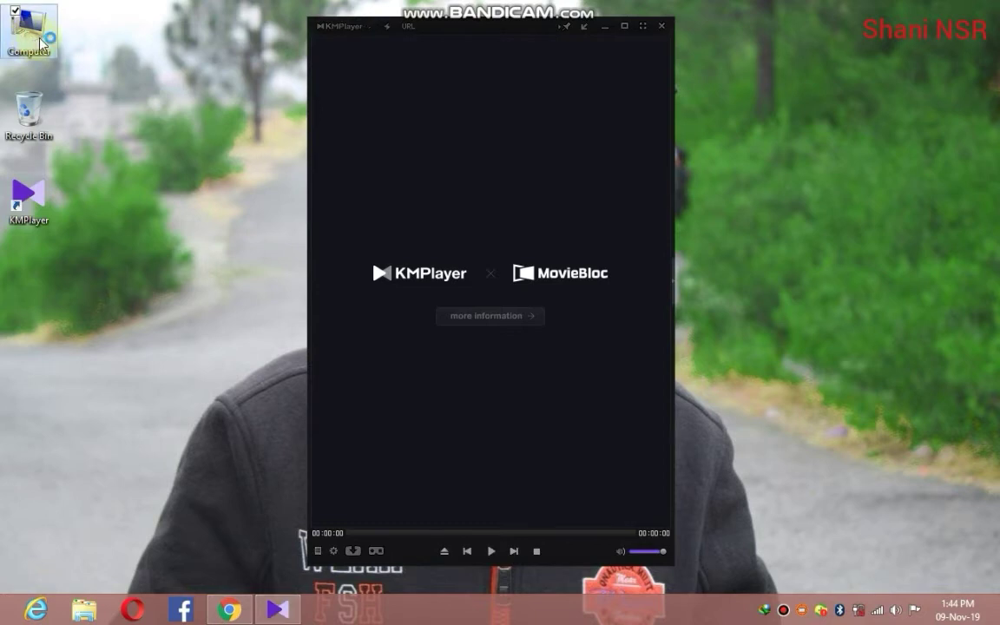
{"action": "key", "text": "Return"}
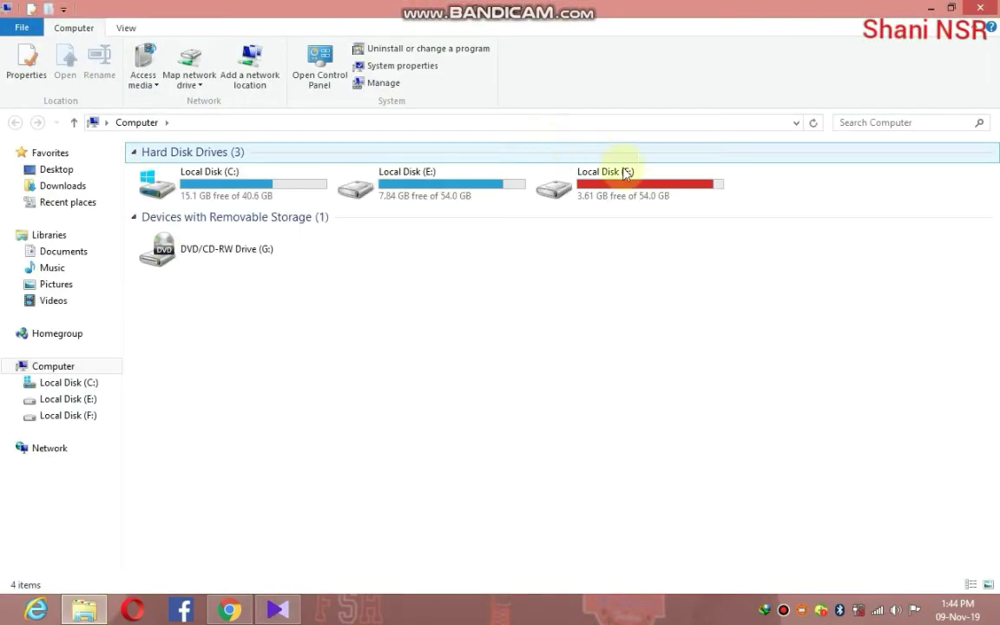
{"action": "left_click", "coordinate": [499, 196]}
{"action": "double_click", "coordinate": [501, 200]}
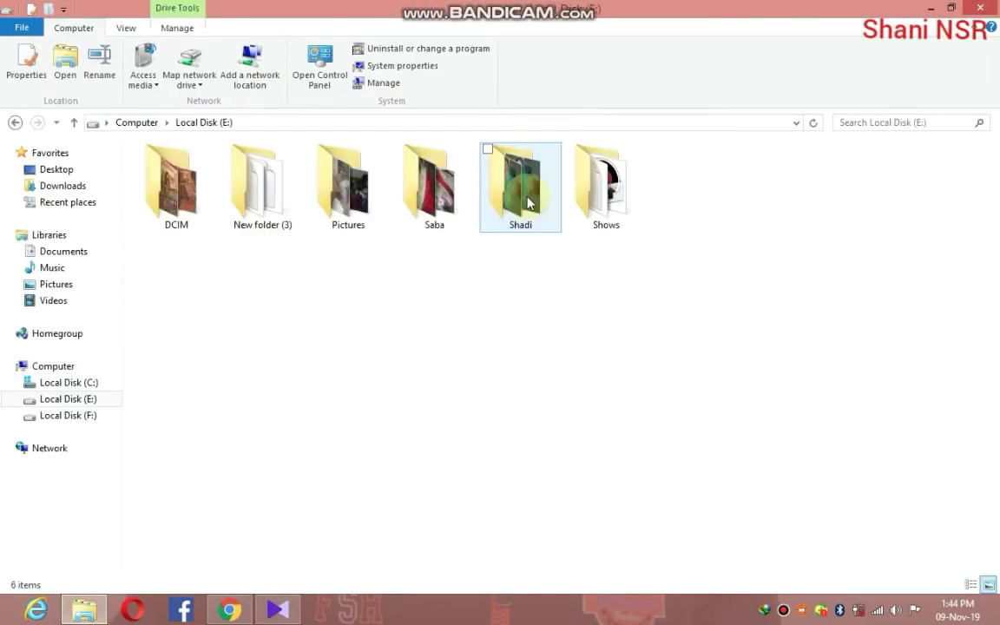
- Open the Shows folder and play the Crispy Potato Rings MP4 video in KMPlayer
{"action": "double_click", "coordinate": [596, 191]}
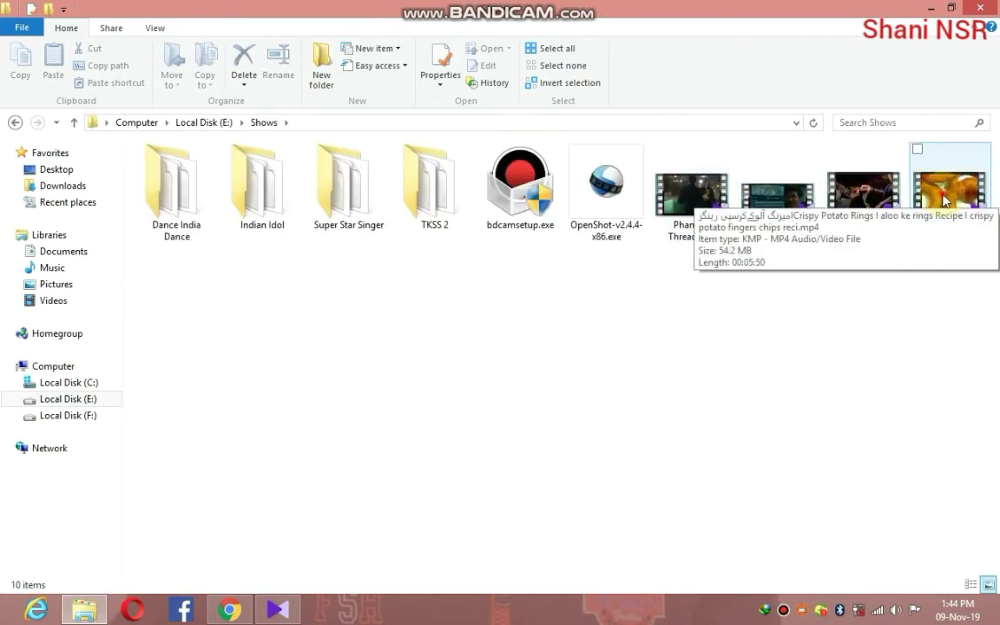
{"action": "left_click", "coordinate": [944, 199]}
{"action": "key", "text": "Return"}
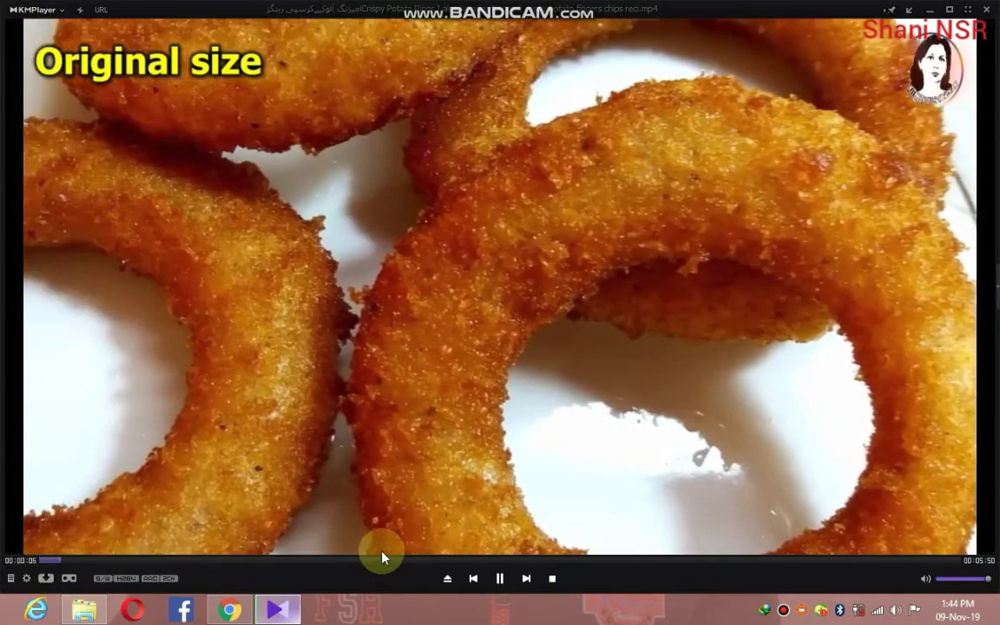
- Try the half, original, one and a half and double video sizes, and switch fullscreen on and off
{"action": "key", "text": "alt+1"}
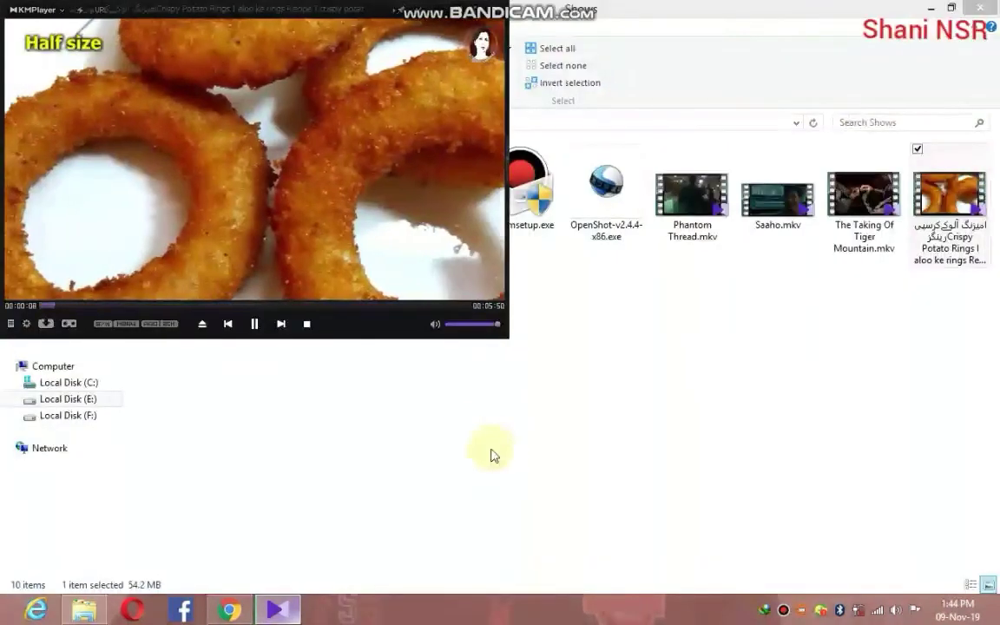
{"action": "key", "text": "alt+2"}
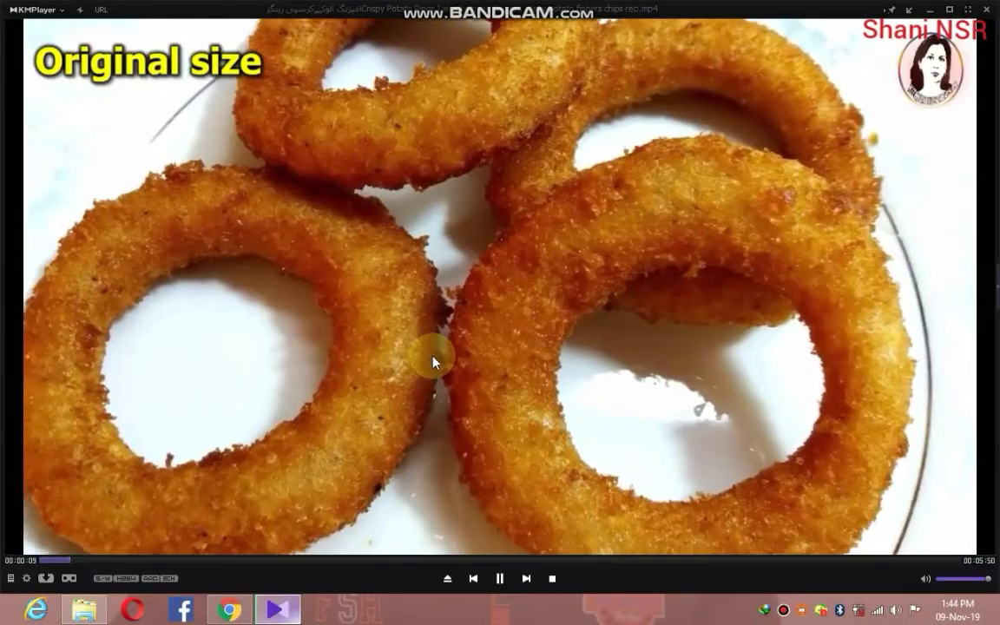
{"action": "key", "text": "alt+3"}
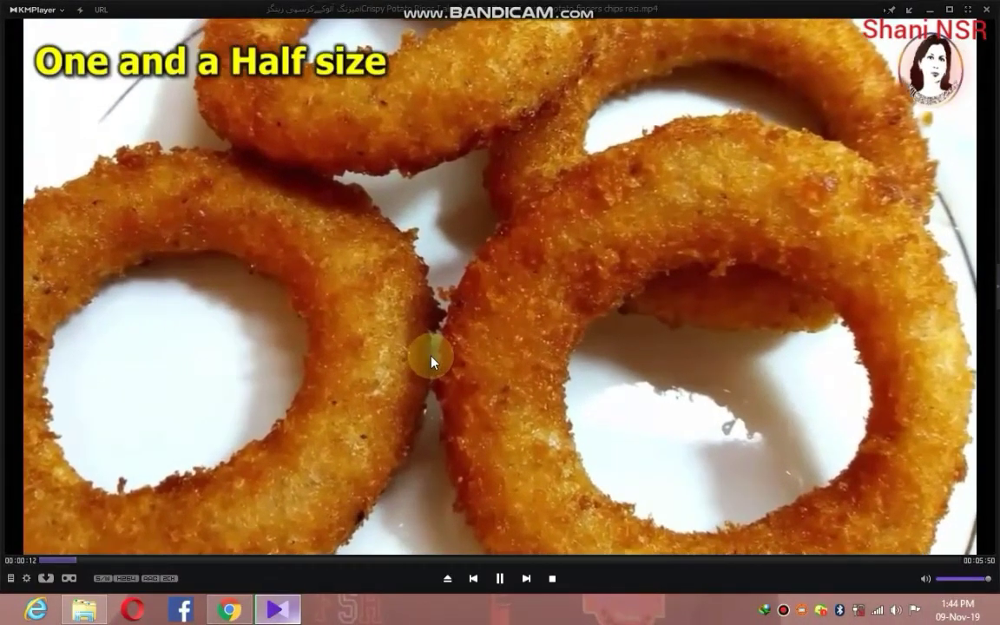
{"action": "key", "text": "alt+4"}
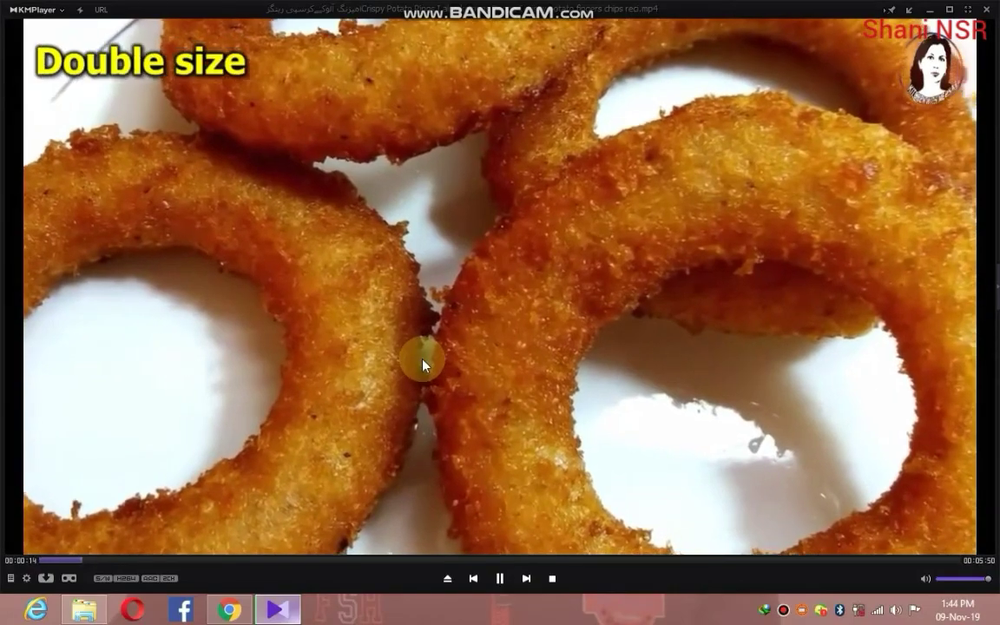
{"action": "key", "text": "Return"}
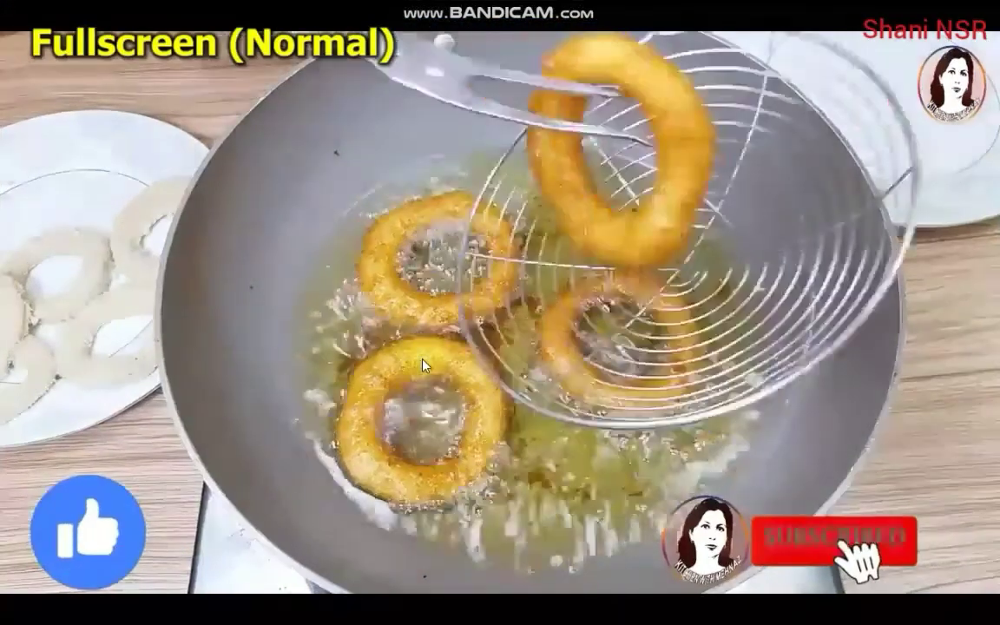
{"action": "key", "text": "Return"}
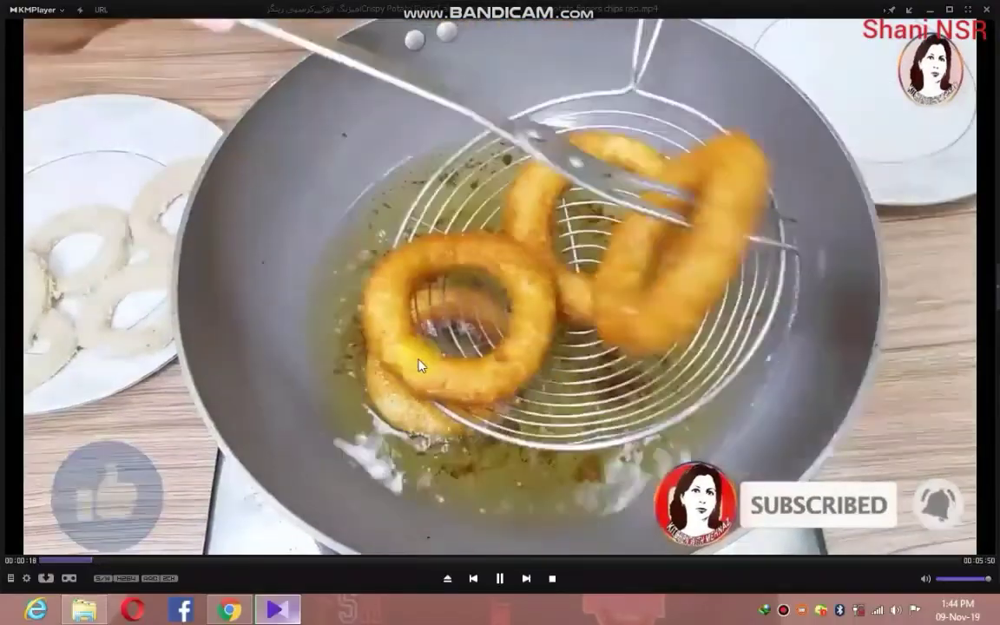
- Set the video to half size and move the player toward the desktop's middle, trying compact mode before restoring the normal layout
{"action": "key", "text": "alt+1"}
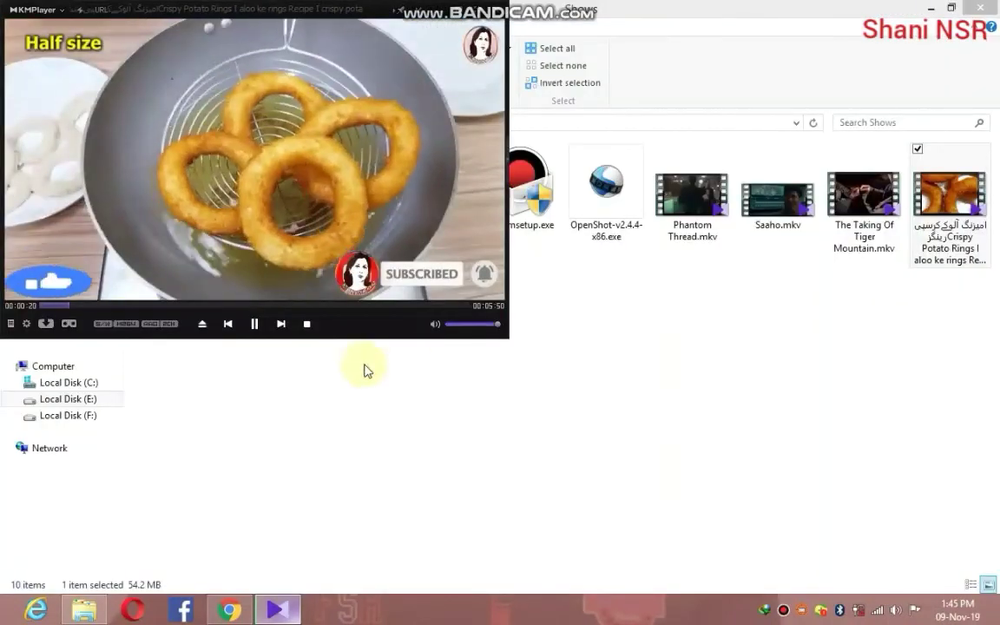
{"action": "left_click_drag", "start_coordinate": [154, 176], "coordinate": [333, 298]}
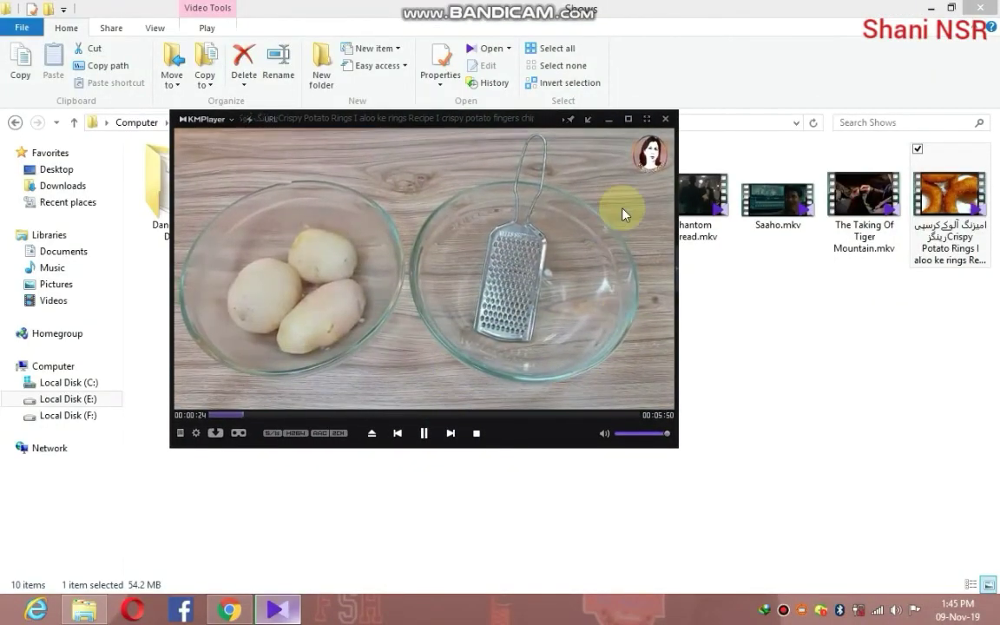
{"action": "left_click", "coordinate": [586, 123]}
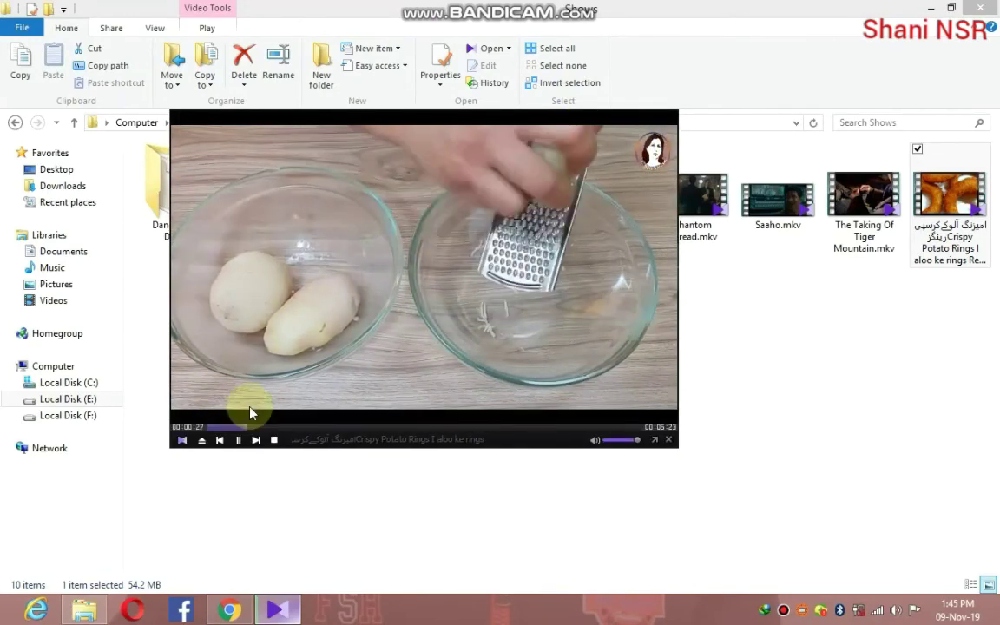
{"action": "left_click", "coordinate": [655, 440]}
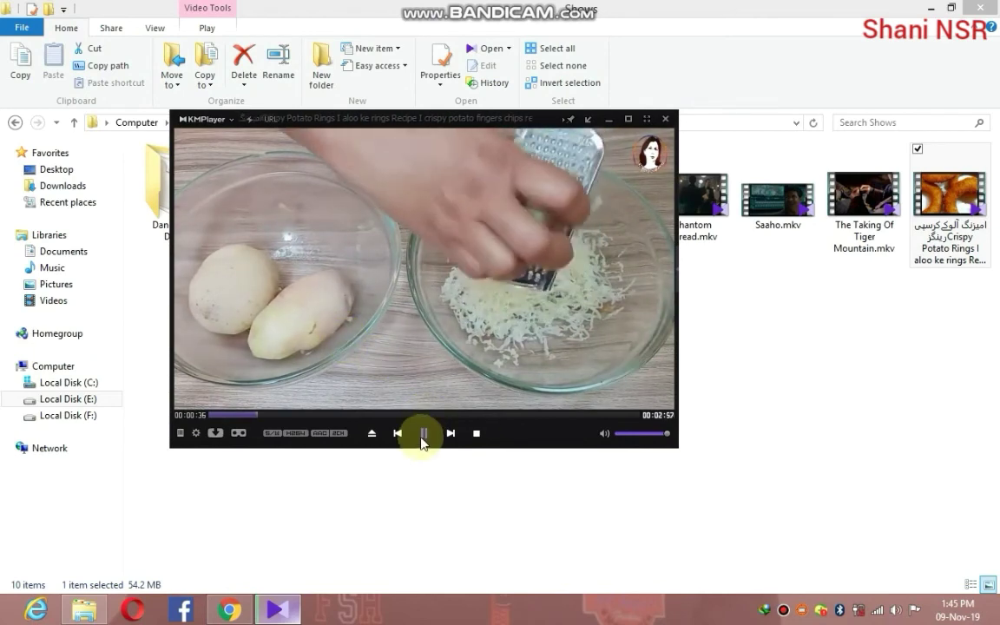
- Turn on the audio equalizer in the player's control box and load the Laptop preset
{"action": "left_click", "coordinate": [195, 433]}
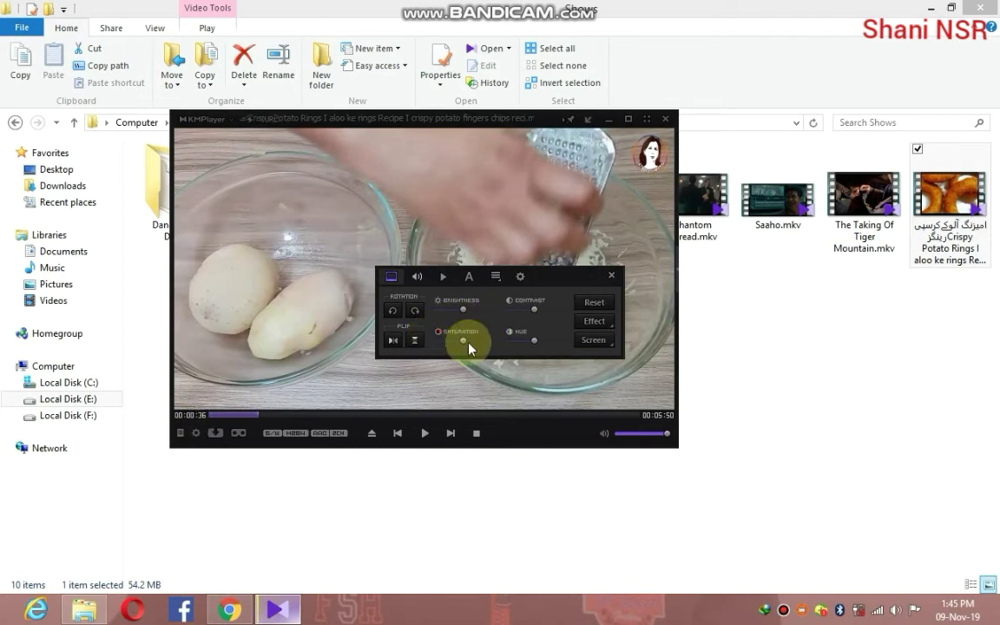
{"action": "left_click", "coordinate": [416, 276]}
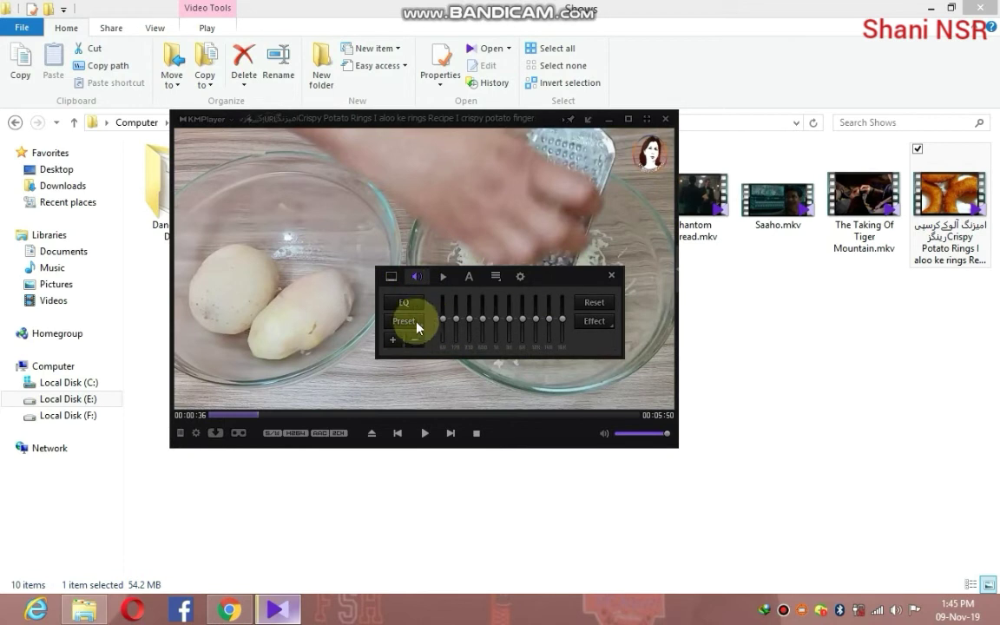
{"action": "left_click", "coordinate": [419, 306]}
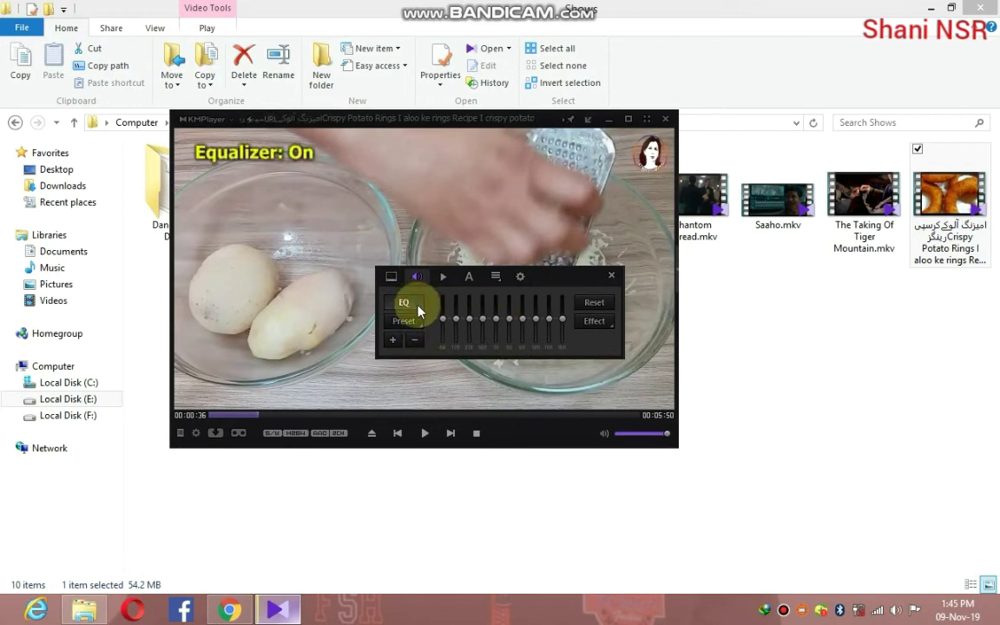
{"action": "left_click", "coordinate": [420, 323]}
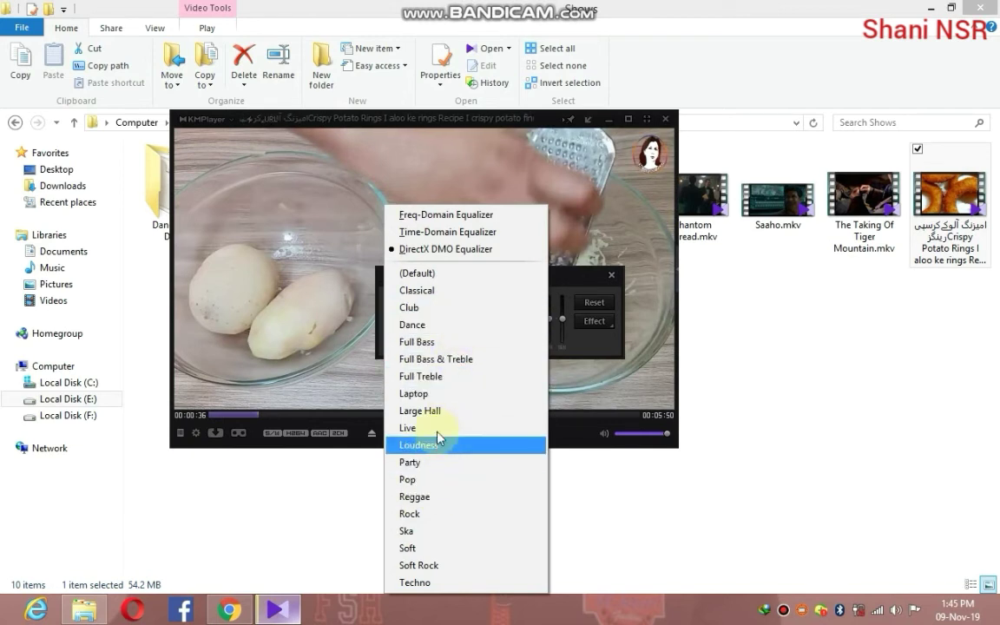
{"action": "left_click", "coordinate": [430, 394]}
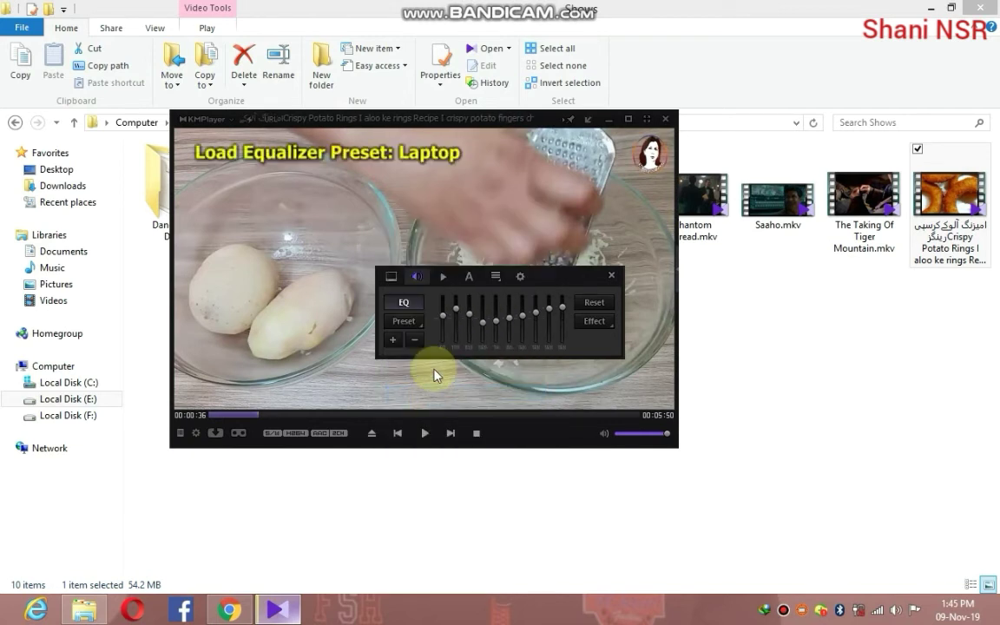
- Examine the playback speed, caption and capture settings in the control box
{"action": "left_click", "coordinate": [443, 275]}
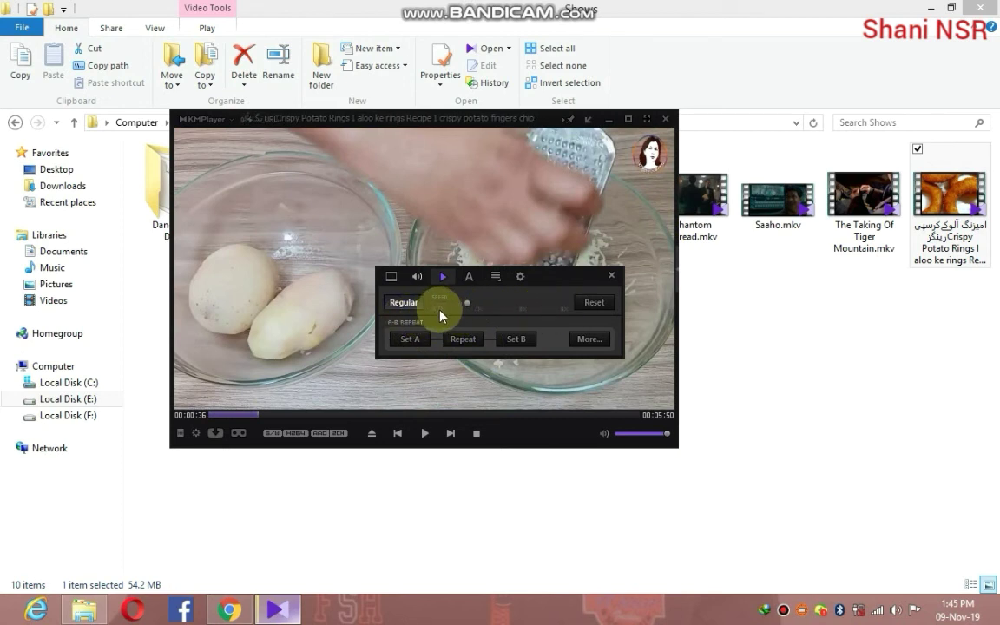
{"action": "left_click", "coordinate": [469, 278]}
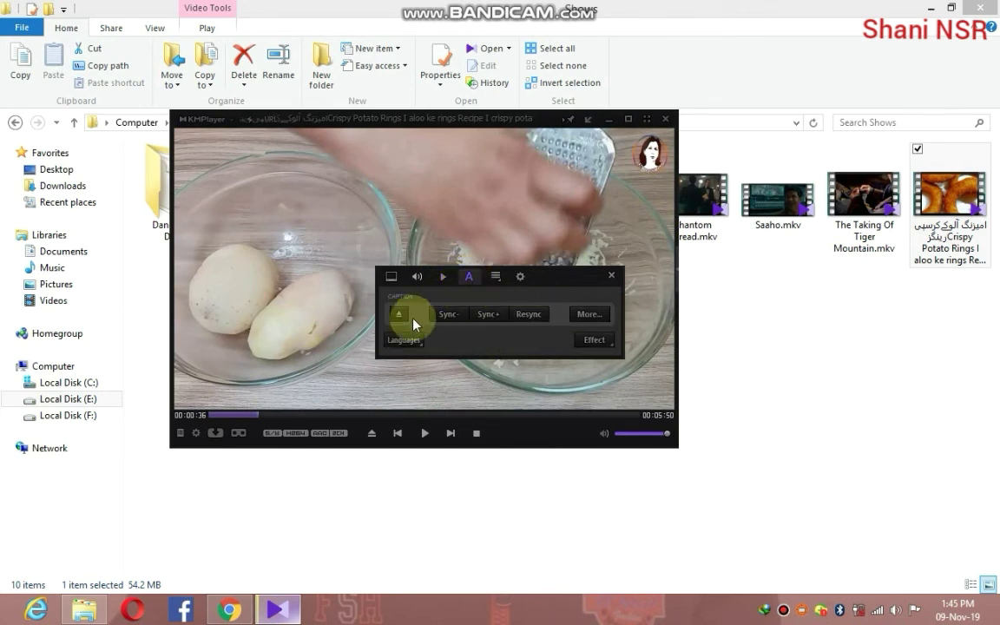
{"action": "left_click", "coordinate": [496, 276]}
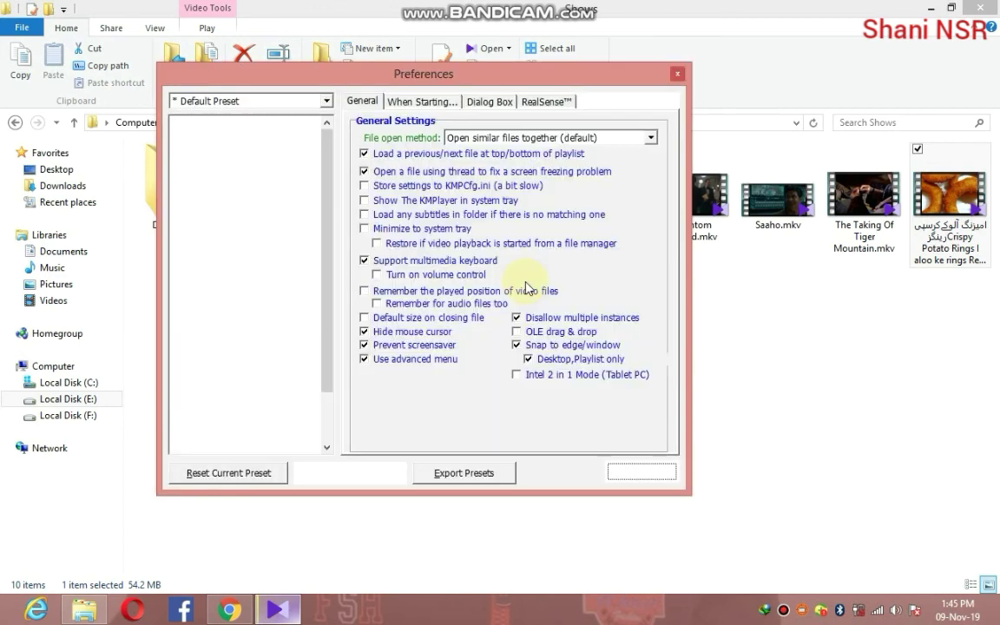
- Set the file open method in the general Preferences to Open all files in folder
{"action": "left_click", "coordinate": [520, 278]}
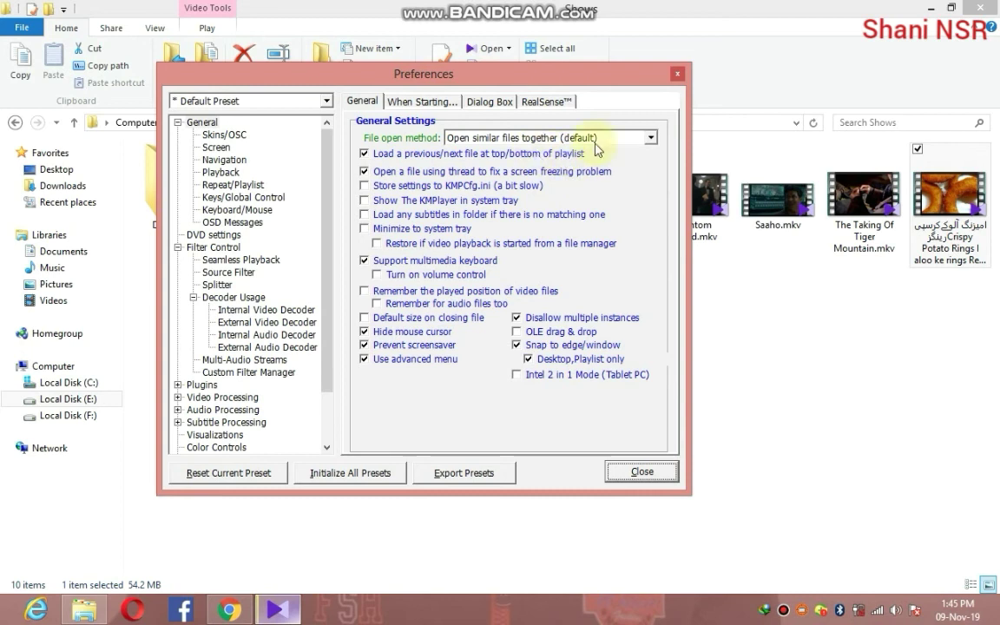
{"action": "left_click", "coordinate": [651, 139]}
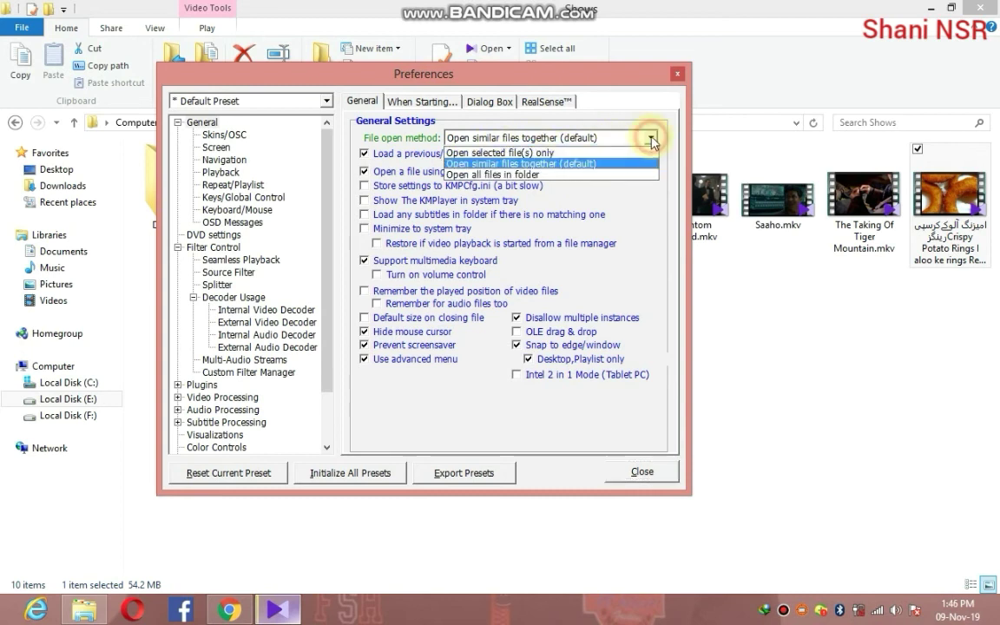
{"action": "left_click", "coordinate": [487, 176]}
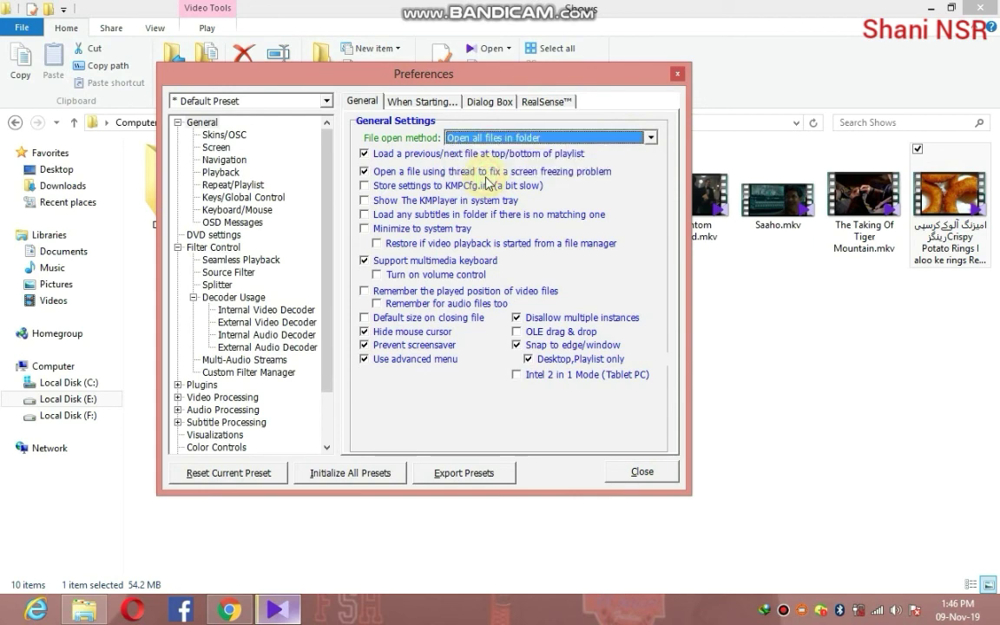
- Examine the Skins/OSC, Screen, Navigation, Playback and Repeat/Playlist pages of the Preferences
{"action": "left_click", "coordinate": [225, 136]}
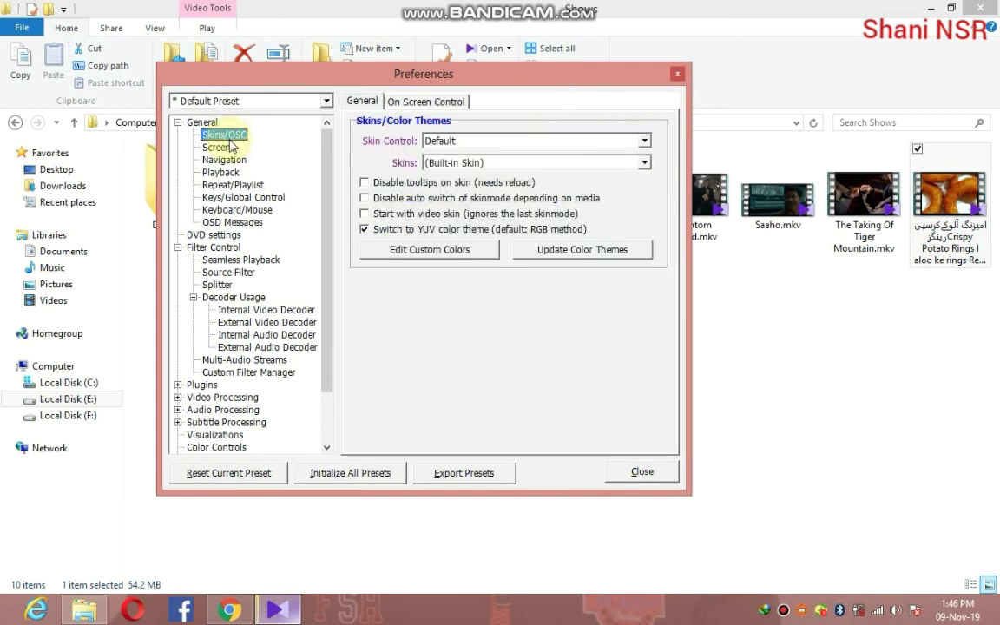
{"action": "left_click", "coordinate": [223, 150]}
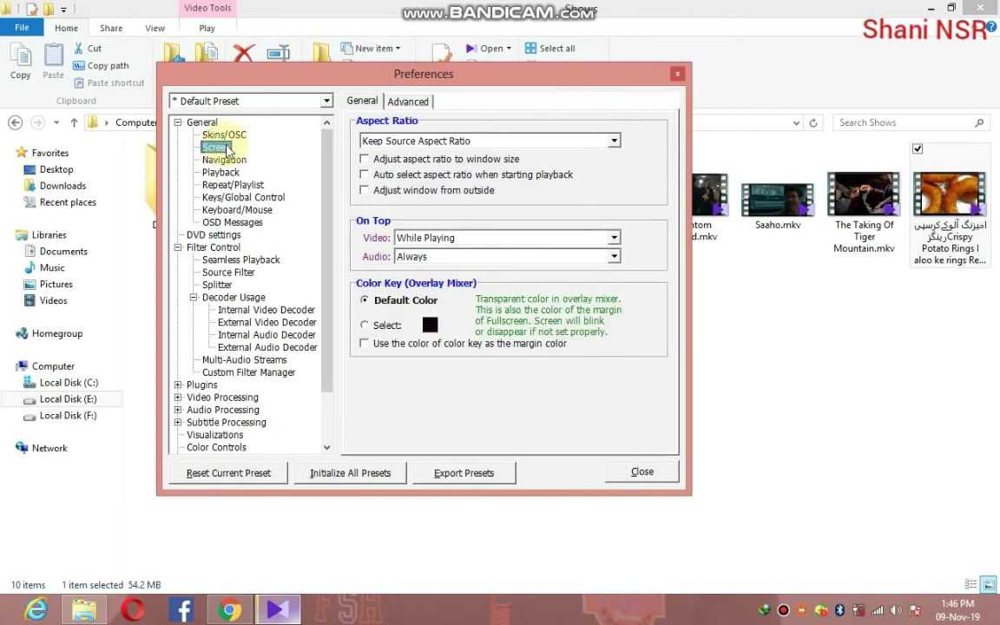
{"action": "left_click", "coordinate": [225, 160]}
{"action": "left_click", "coordinate": [224, 172]}
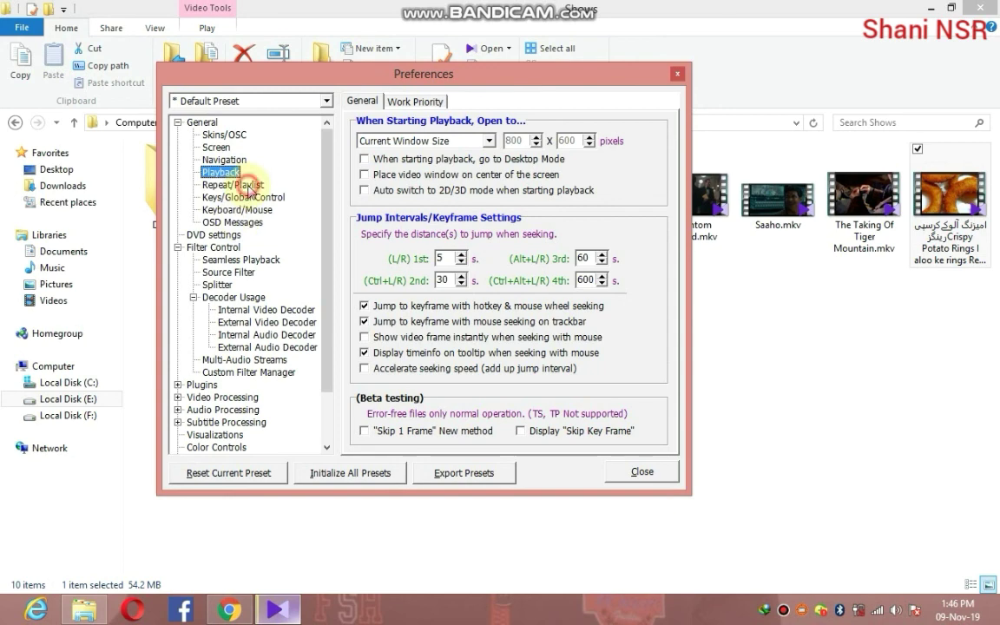
{"action": "left_click", "coordinate": [248, 185]}
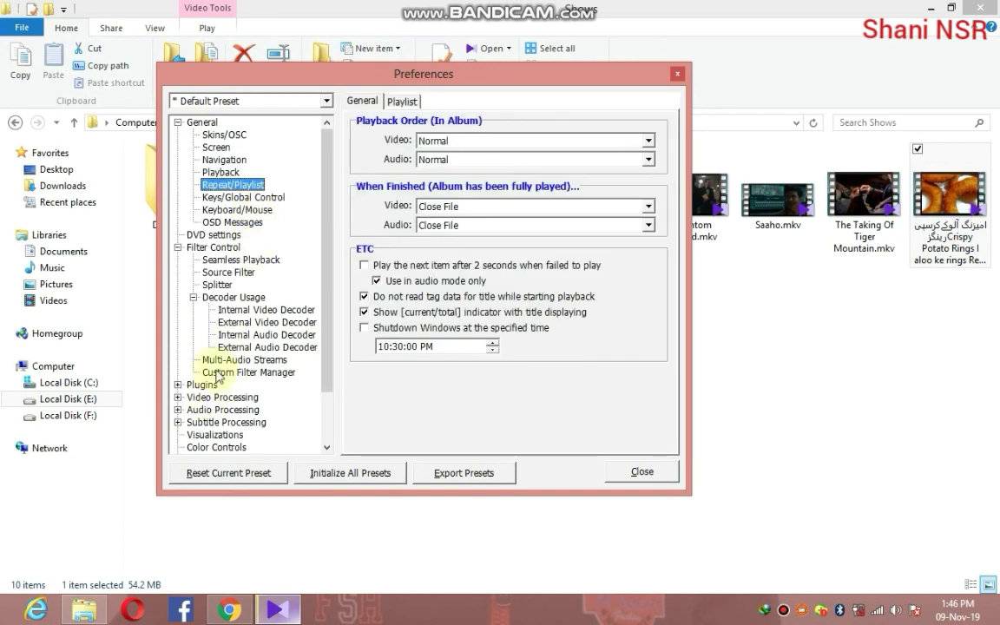
- Close the Preferences, the control box and the KMPlayer window
{"action": "left_click", "coordinate": [646, 473]}
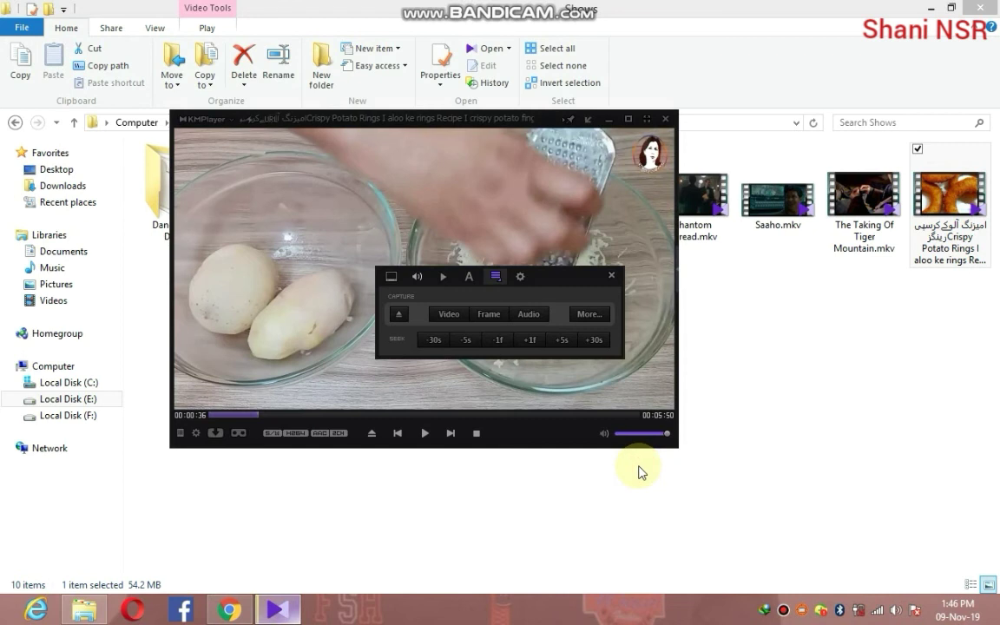
{"action": "left_click", "coordinate": [612, 276]}
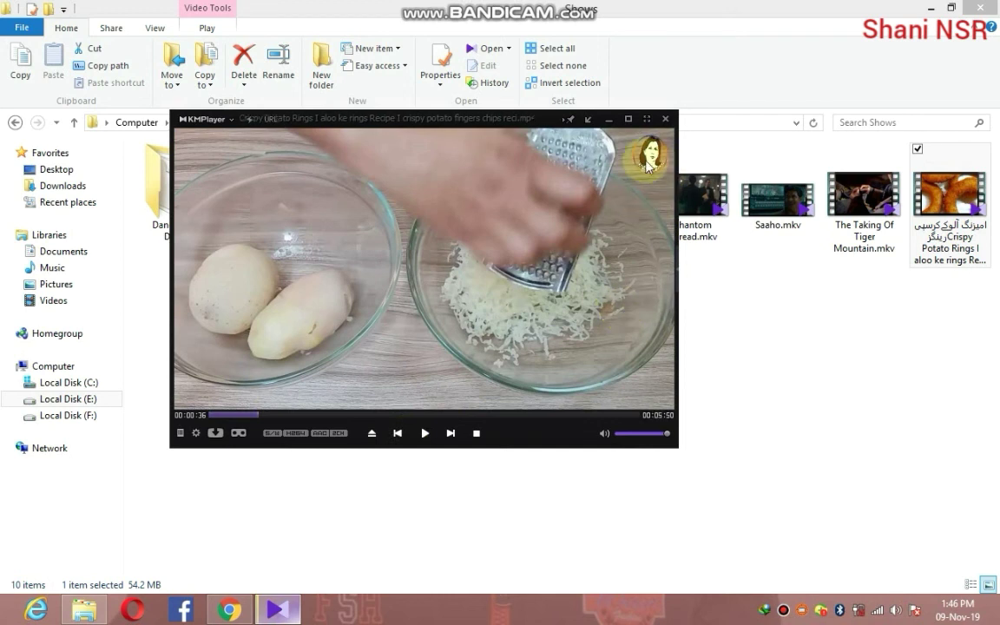
{"action": "left_click", "coordinate": [664, 121]}
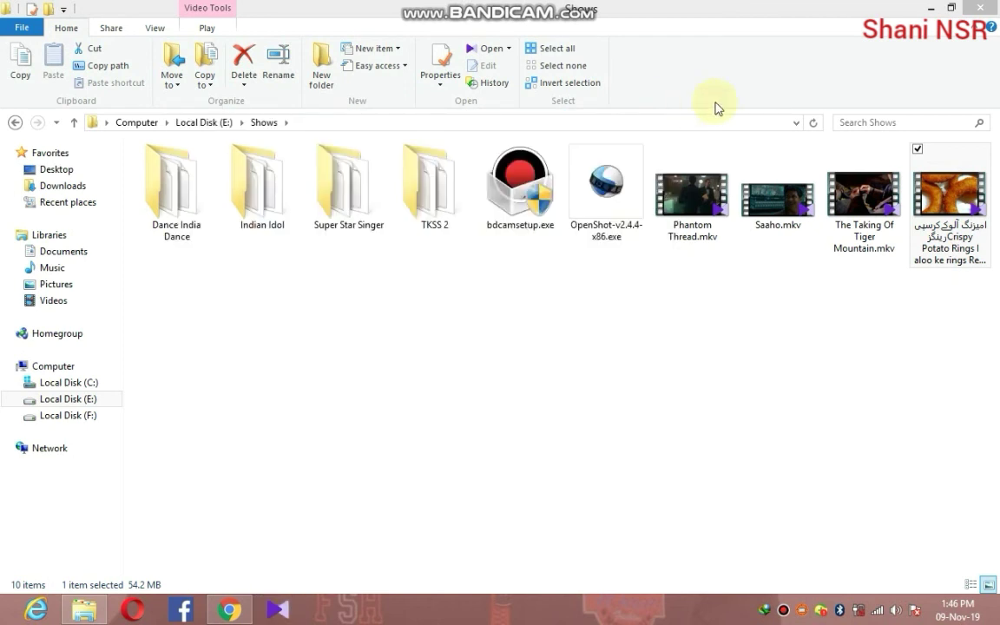